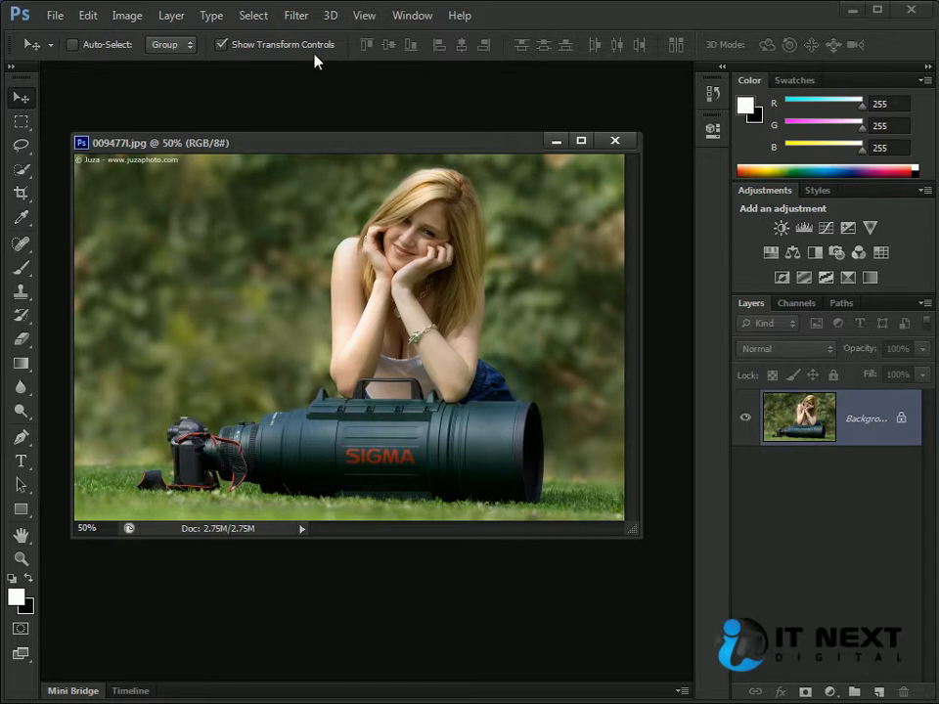
- Compare the option settings of the Move, Rectangular Marquee, Quick Selection and Brush tools
left_click(20, 123)
left_click(20, 98)
left_click(20, 122)
left_click(19, 98)
left_click(11, 68)
left_click(11, 69)
left_click(20, 170)
left_click(21, 271)
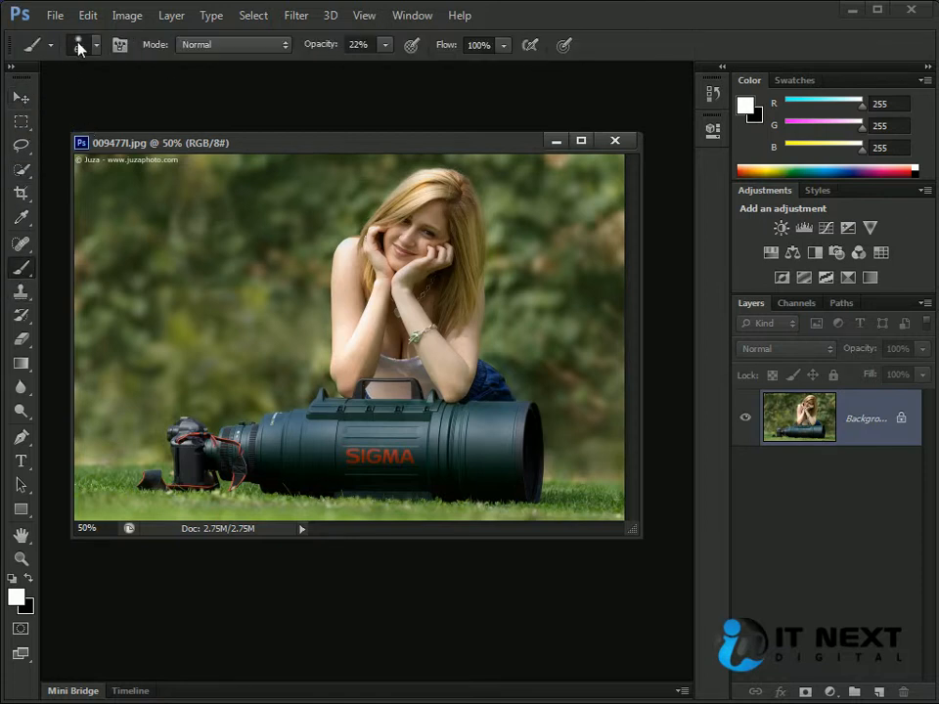
- Activate the Move tool and review its auto-select choices and tool presets
left_click(20, 98)
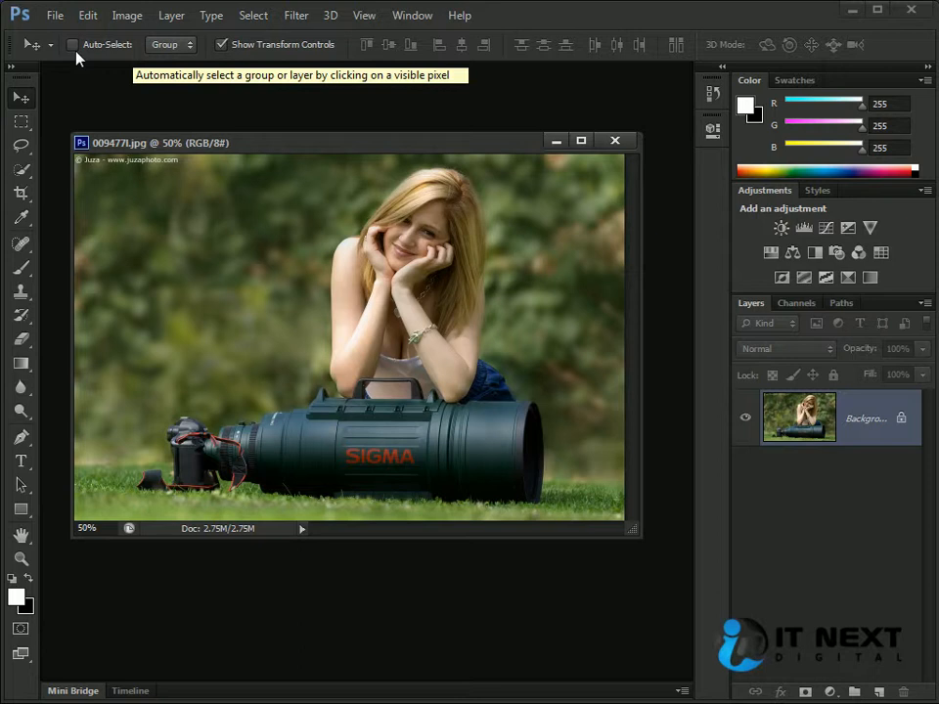
left_click(186, 45)
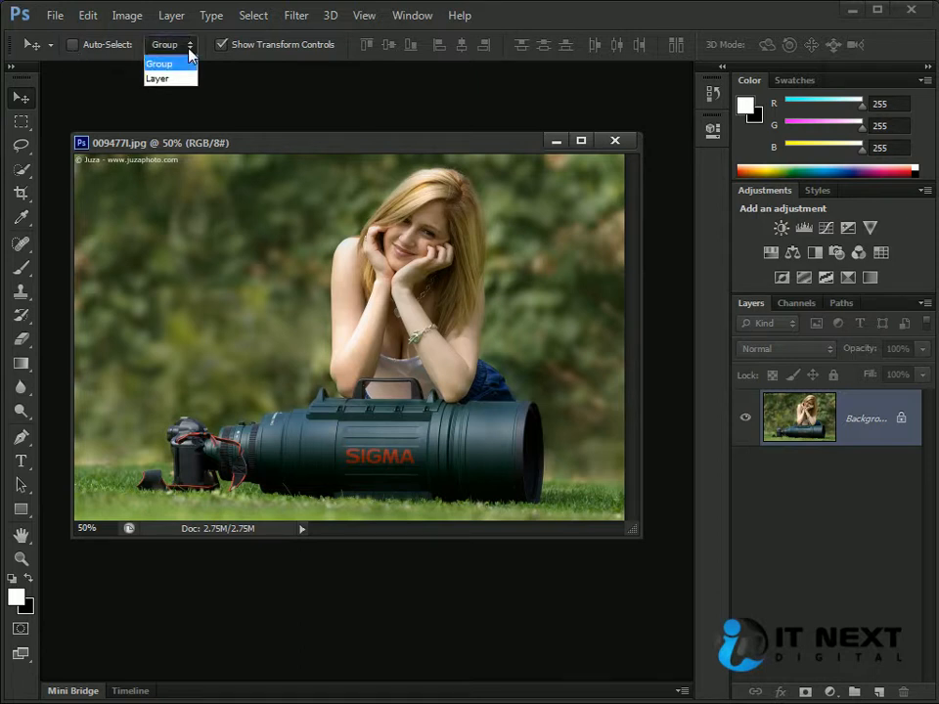
left_click(262, 62)
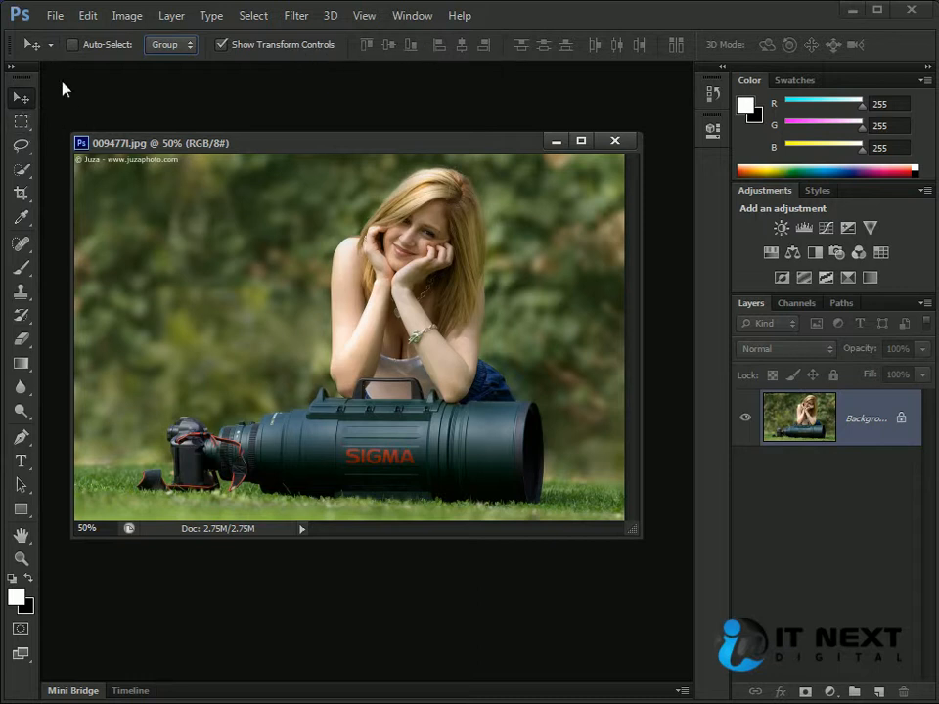
left_click(49, 46)
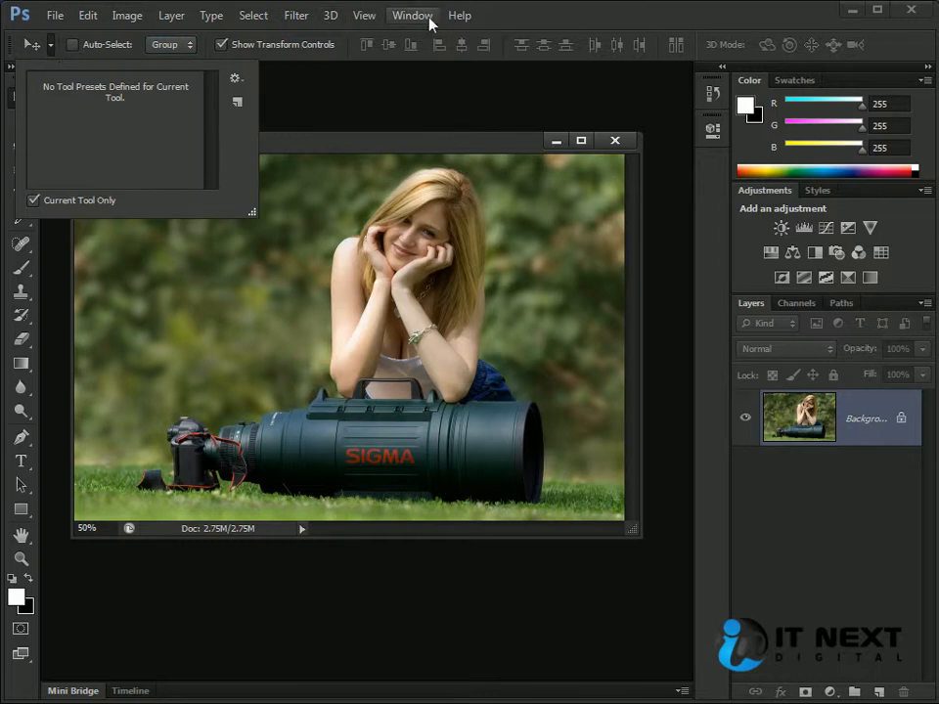
left_click(544, 22)
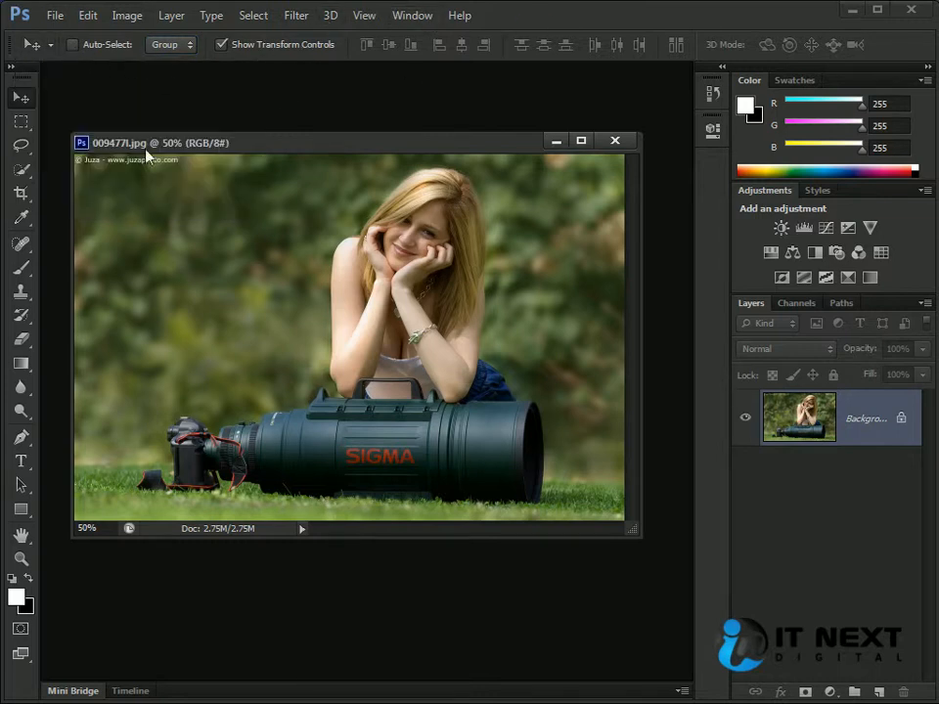
- Select a rectangular patch of the blurred background beside the woman and copy it onto four new layers
left_click(21, 121)
left_click_drag(151, 209, 251, 291)
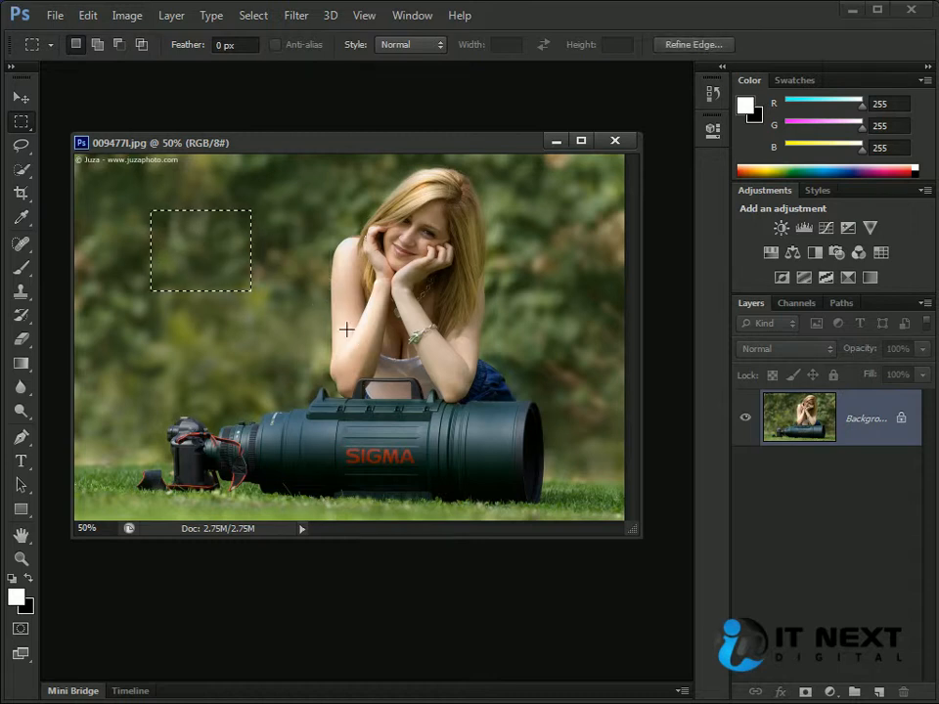
key("ctrl+j")
key("ctrl+j")
key("ctrl+j")
key("ctrl+j")
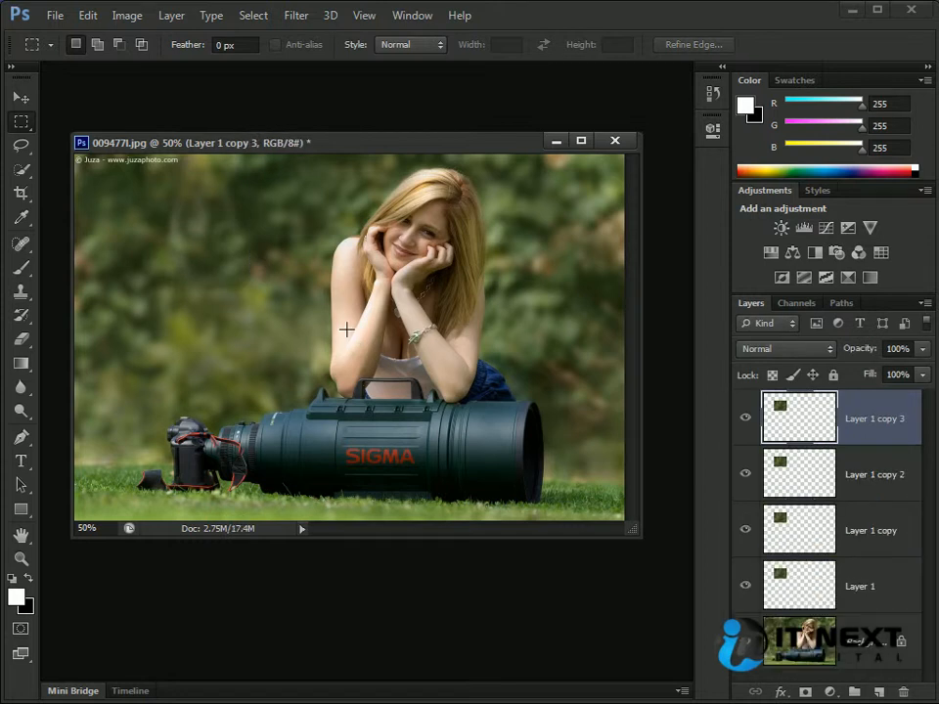
- Spread the four patch layers apart across the photo, over the woman's head and arms, the background and the lens
left_click(796, 567)
left_click(784, 437)
key("v")
left_click_drag(184, 237, 433, 289)
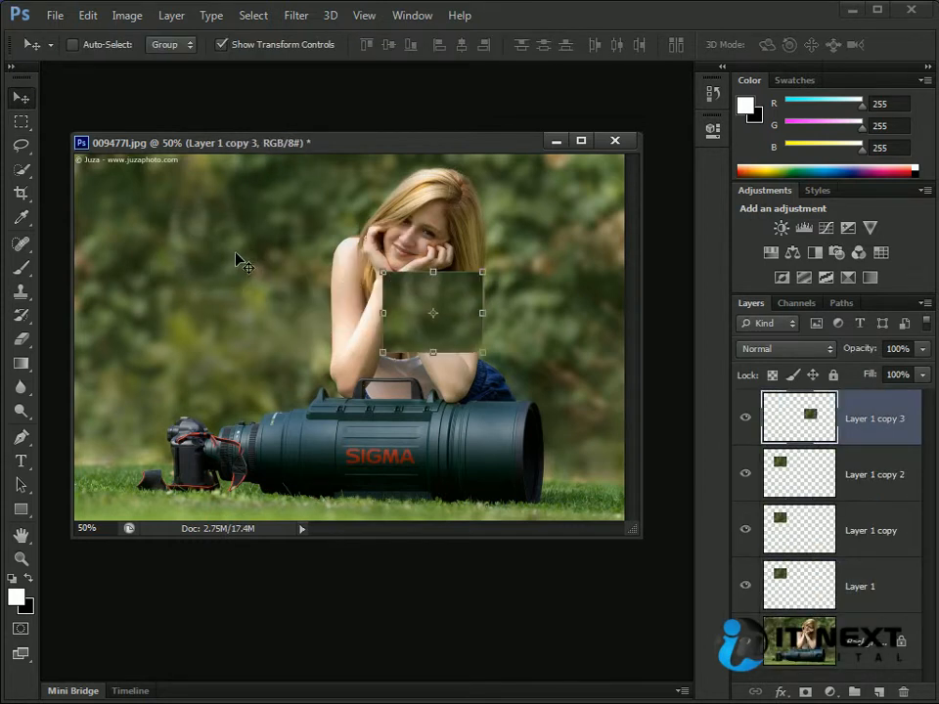
left_click(216, 254, "ctrl")
left_click_drag(219, 241, 284, 401)
left_click(198, 262, "ctrl")
left_click_drag(213, 232, 404, 211)
left_click(164, 247, "ctrl")
left_click_drag(166, 256, 220, 307)
left_click(411, 235, "ctrl")
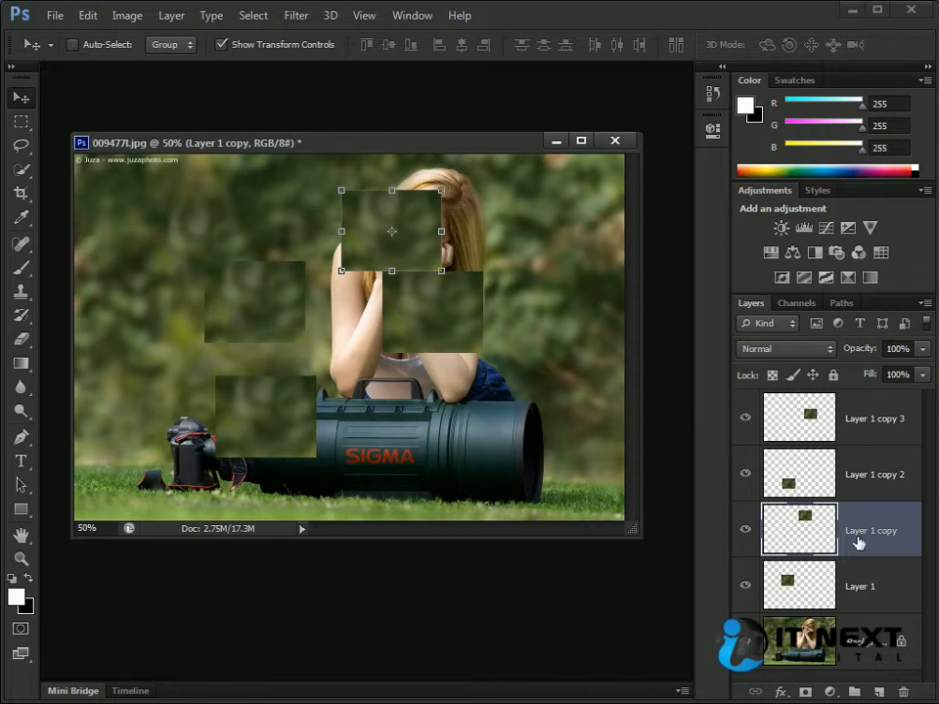
- Add a drop shadow and a red stroke to the Layer 1 copy patch
double_click(817, 538)
left_click_drag(741, 212, 440, 247)
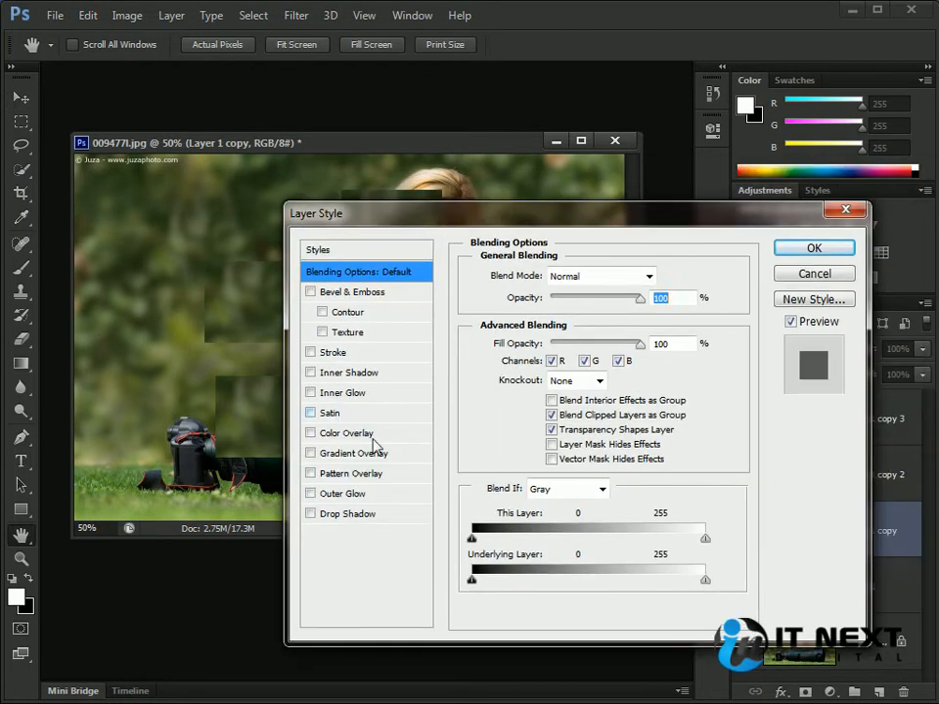
left_click(312, 514)
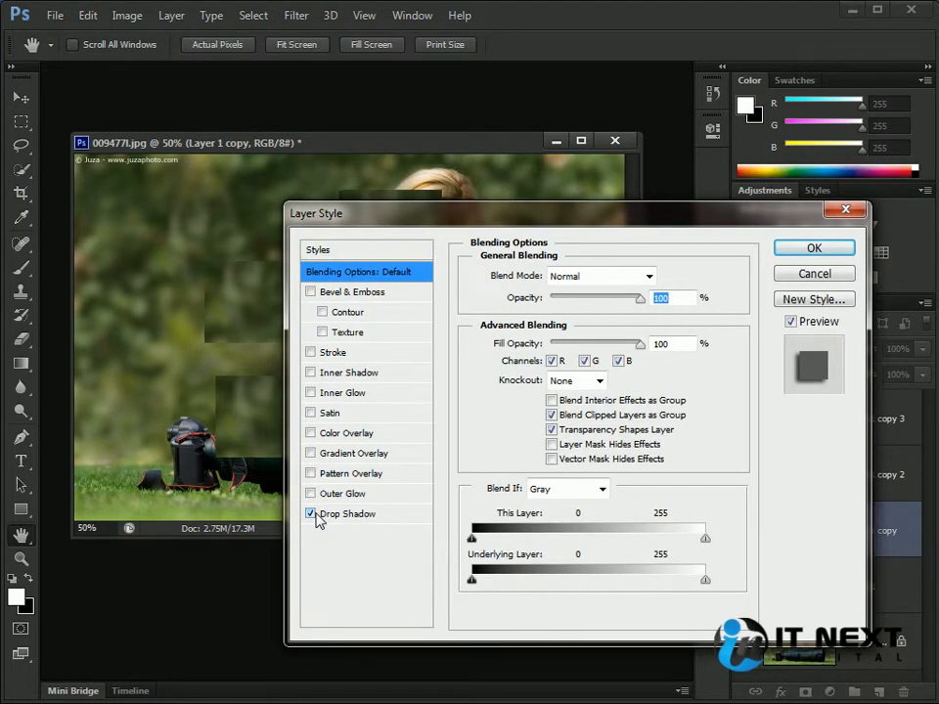
left_click(310, 352)
left_click(526, 398)
type("255")
left_click(898, 289)
mouse_move(740, 212)
left_mouse_down()
mouse_move(562, 374)
mouse_move(576, 360)
left_mouse_up()
left_click(671, 398)
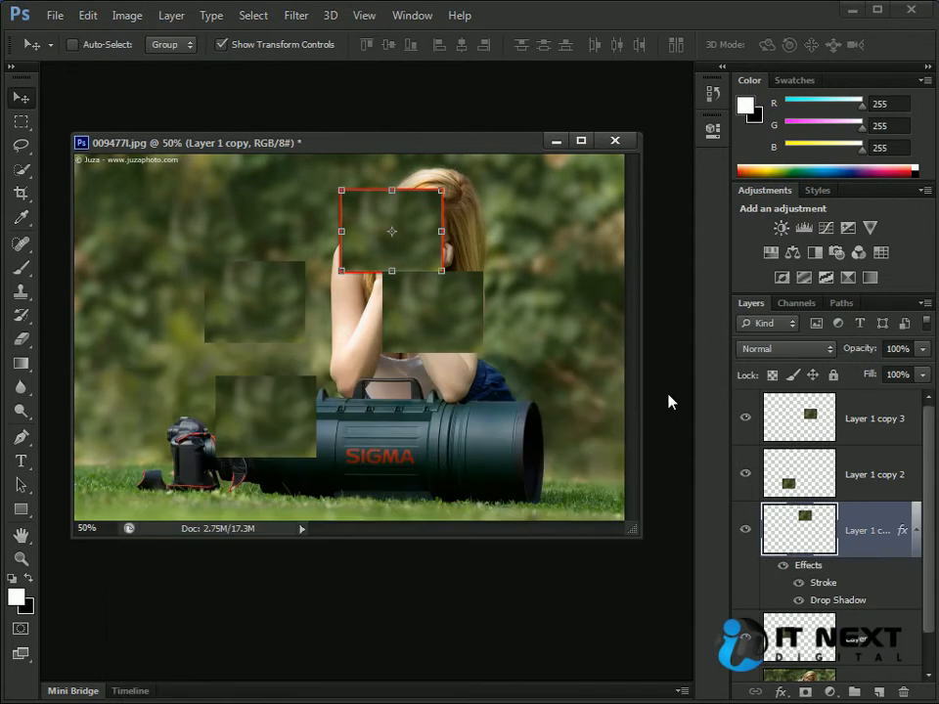
- Move the red-outlined patch over the woman's face and copy its layer style
left_click_drag(425, 241, 466, 224)
right_click(836, 566)
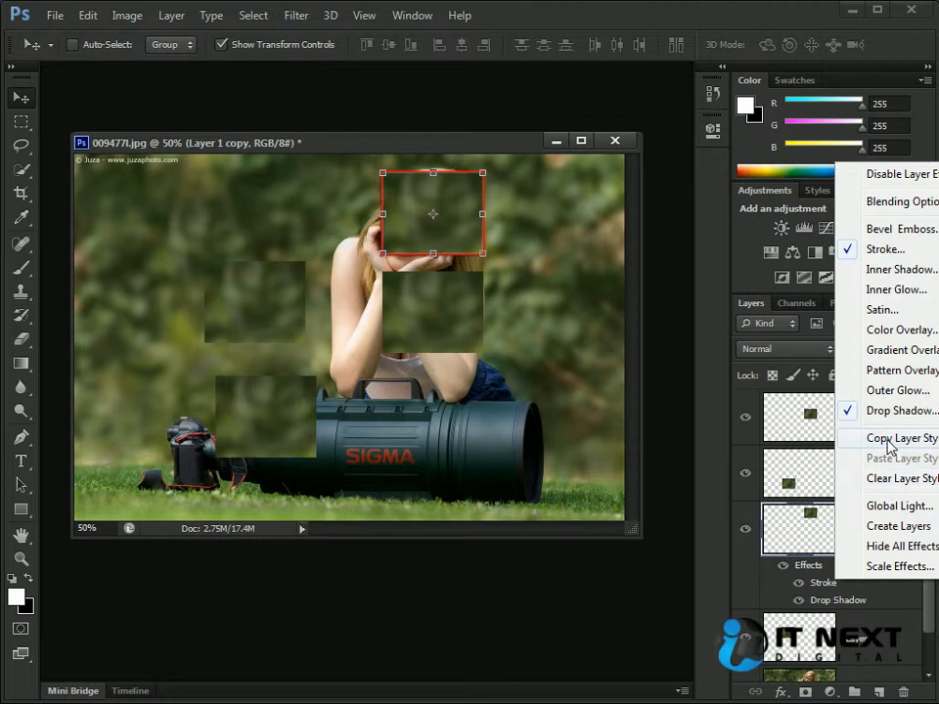
left_click(887, 441)
left_click(281, 311, "ctrl")
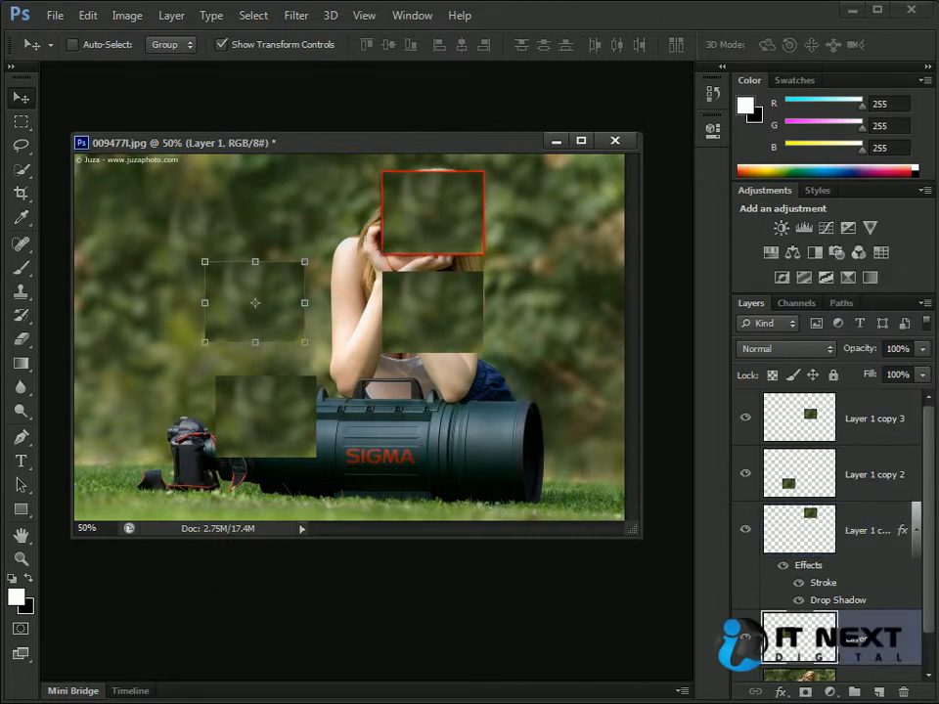
left_click(868, 422, "shift")
right_click(867, 421)
left_click(828, 563)
right_click(857, 543)
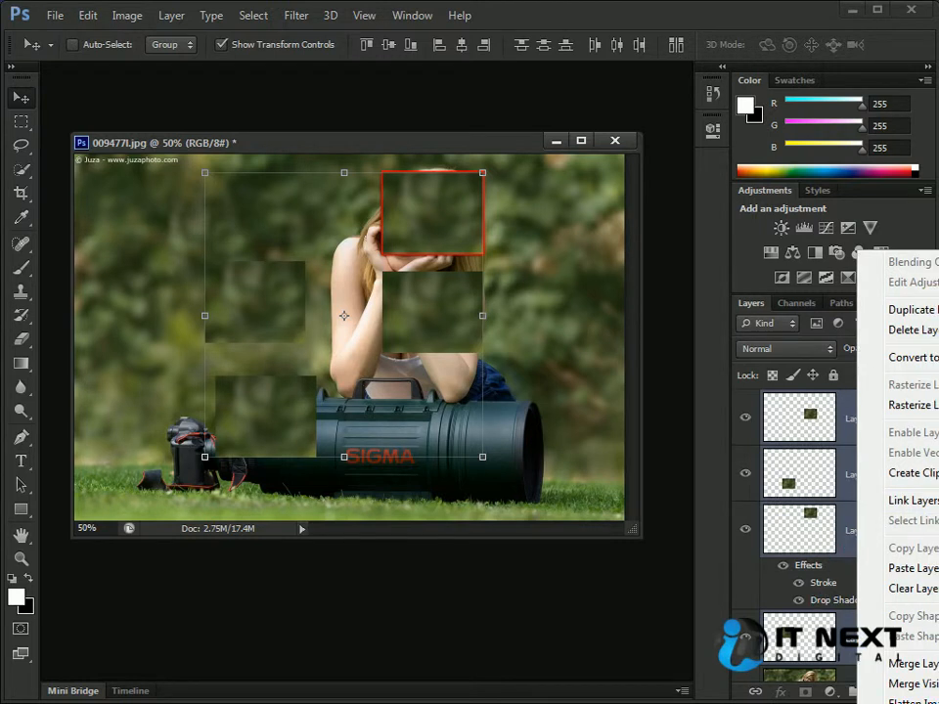
right_click(849, 433)
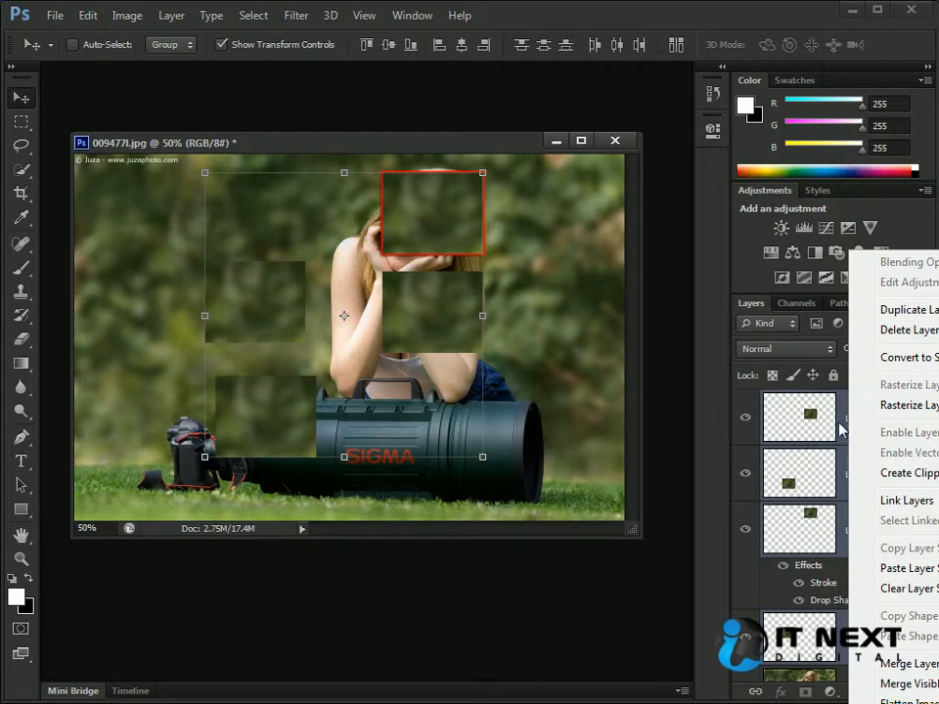
key("Escape")
- Paste the copied layer style onto Layer 1 copy 2 and Layer 1 copy 3
left_click(878, 459)
left_click(871, 423, "shift")
right_click(872, 423)
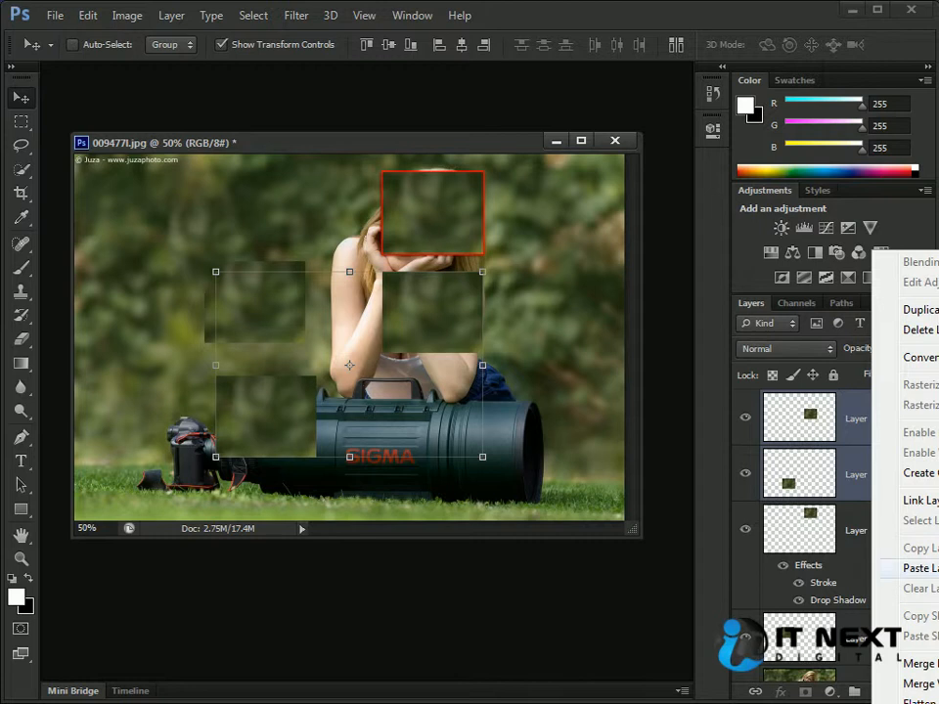
left_click(915, 568)
- Paste the copied layer style onto Layer 1, with Layer 1 copy also selected
left_click_drag(925, 507, 928, 624)
left_click(885, 595)
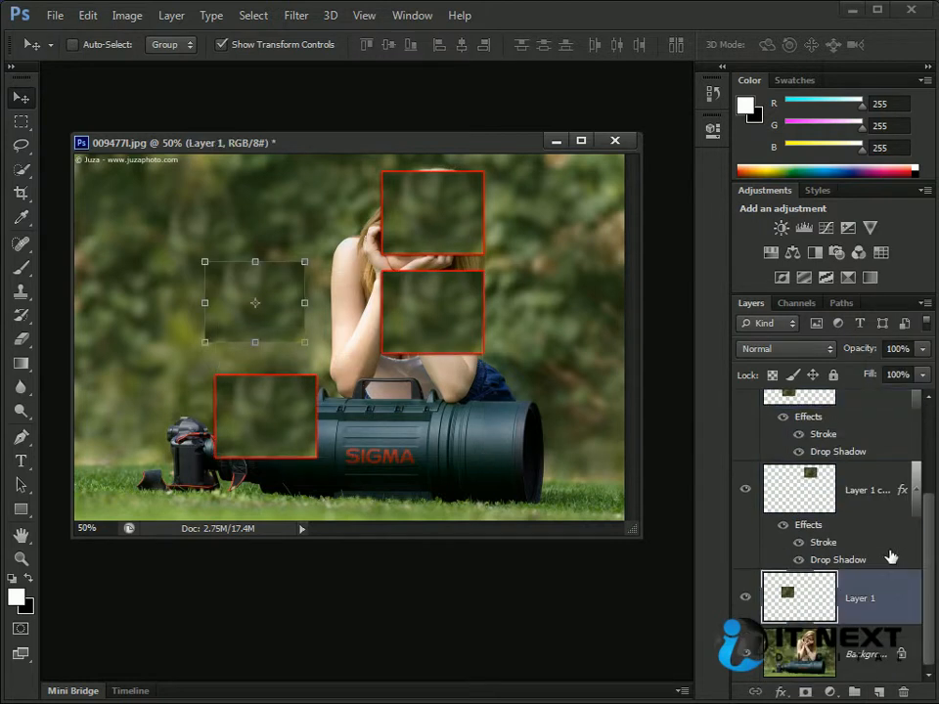
left_click(891, 494, "shift")
right_click(880, 599)
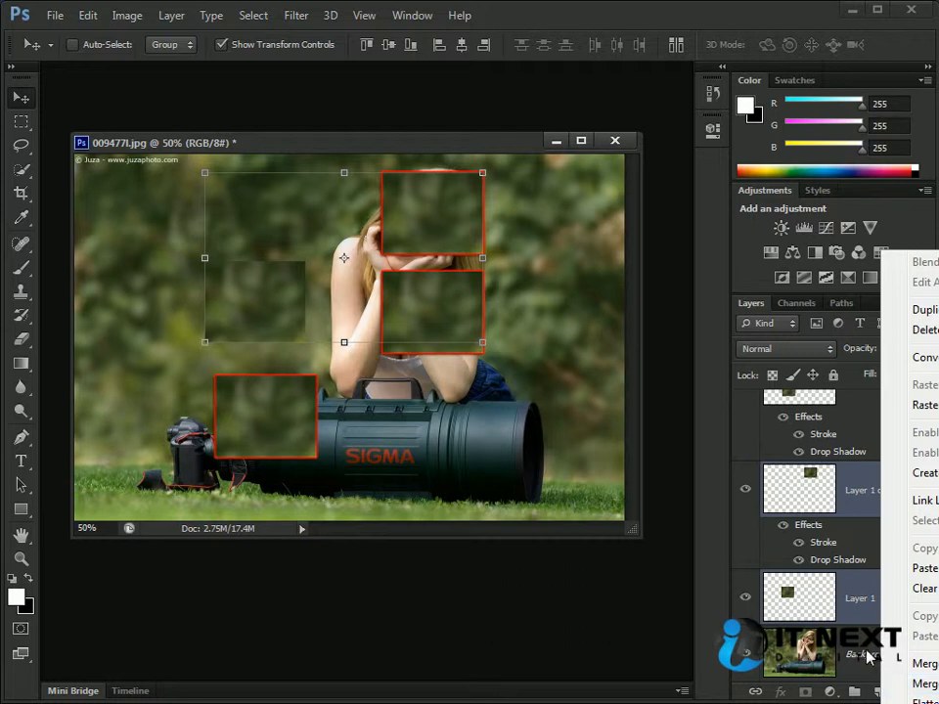
left_click(910, 569)
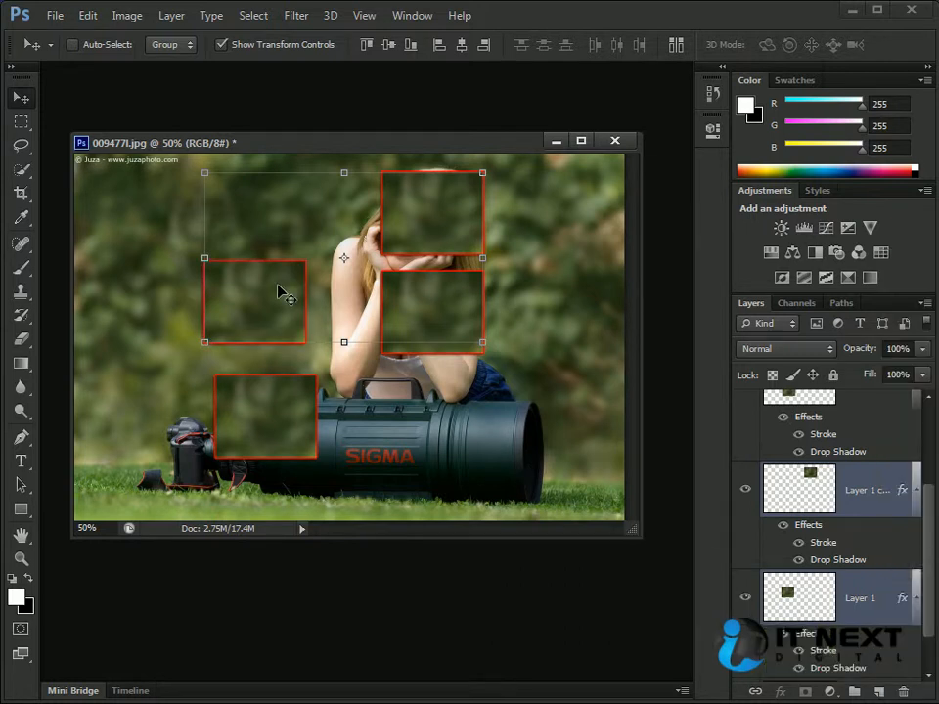
- Turn on auto-select for the Move tool in Group mode and pick the four patches one after another in the photo
left_click(551, 247, "ctrl")
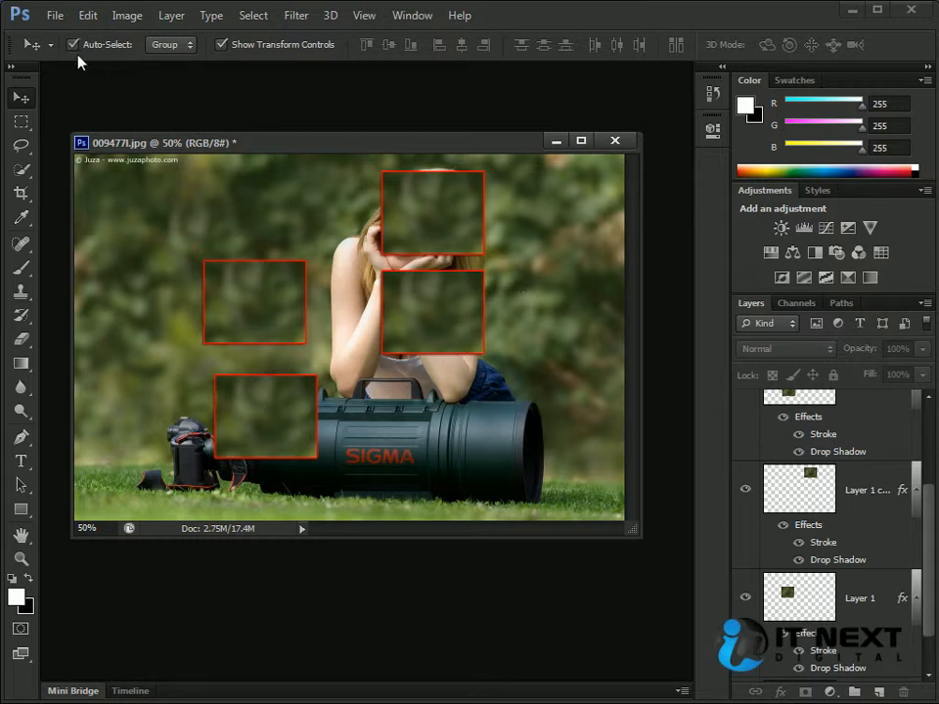
left_click(254, 307)
left_click(474, 309)
left_click(435, 210)
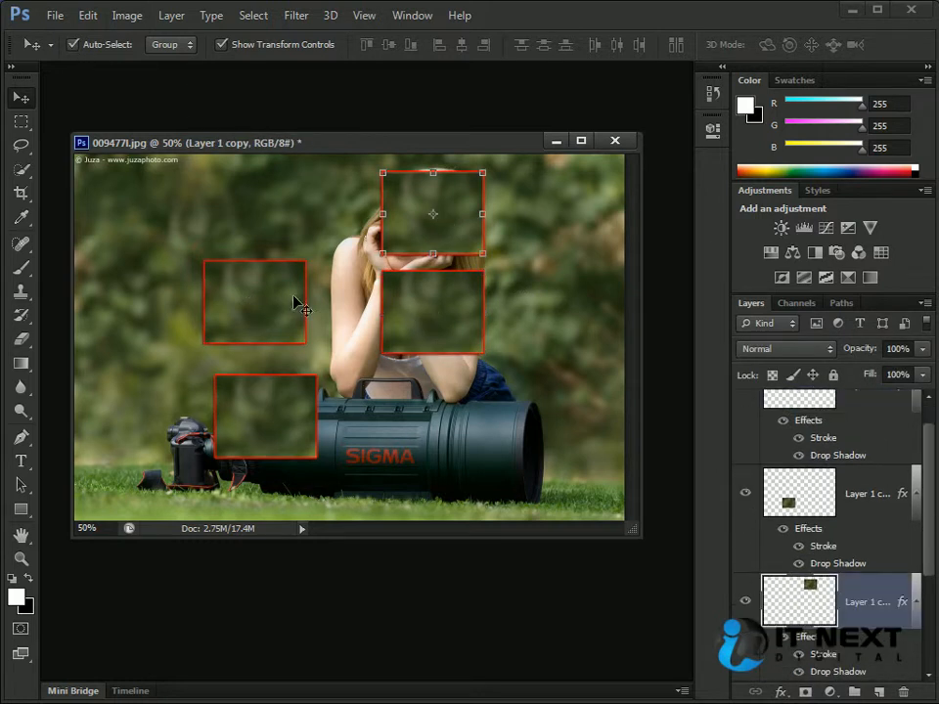
left_click(295, 302)
left_click(268, 407)
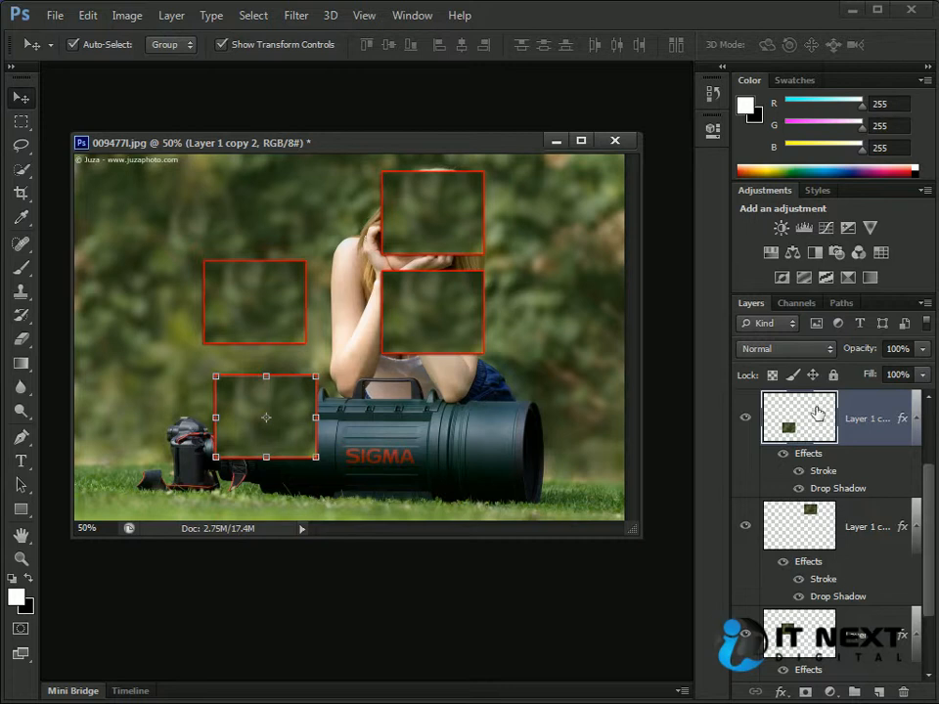
left_click(430, 300)
left_click(268, 297)
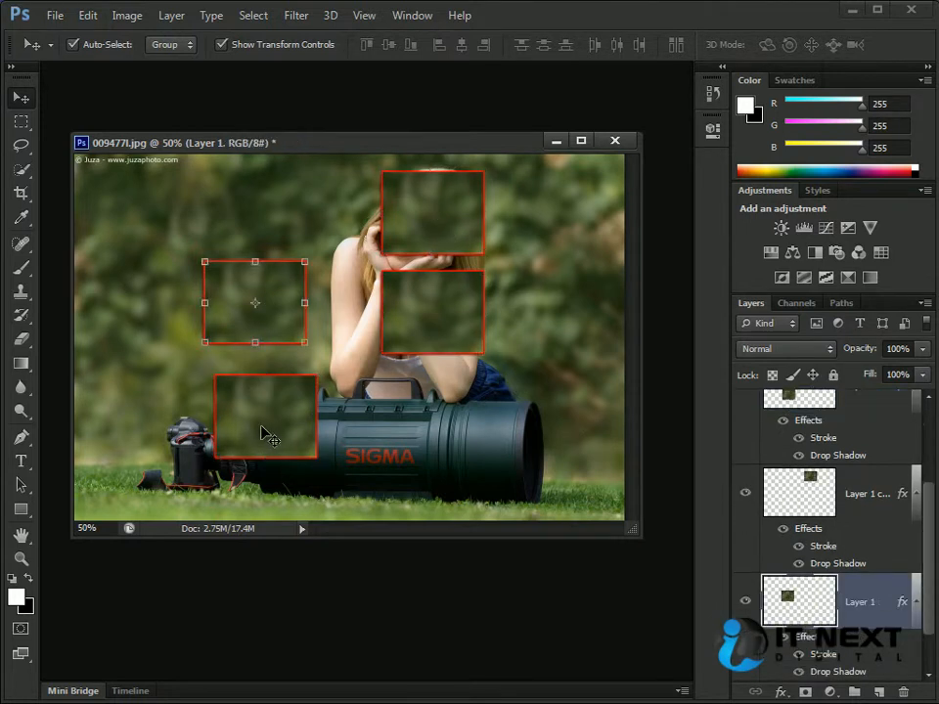
left_click(267, 431)
left_click(424, 306)
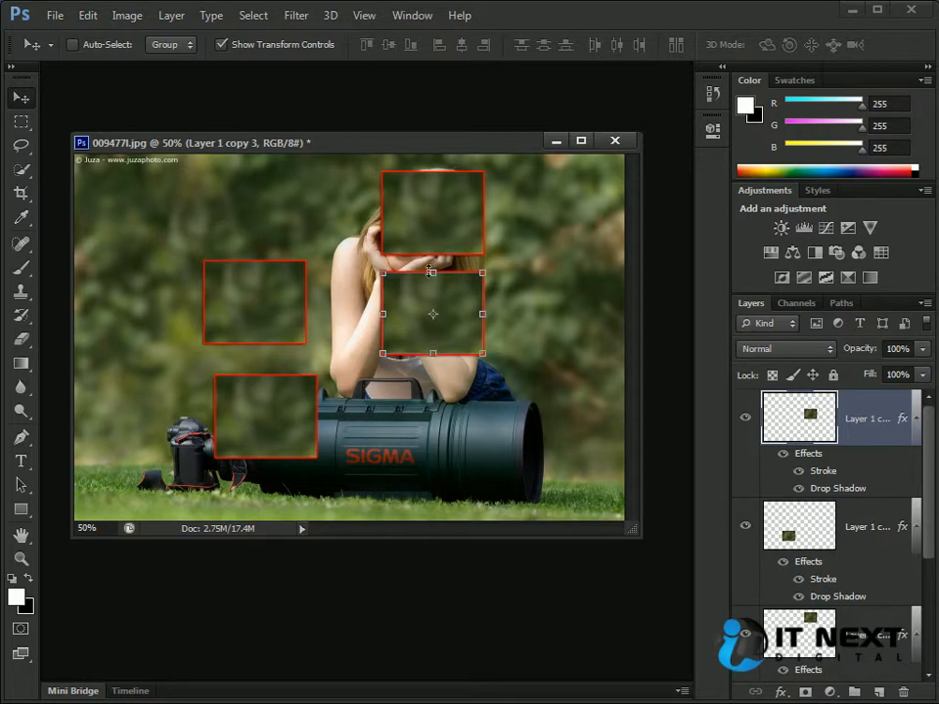
- With auto-select off, pick the Layer 1, Layer 1 copy 2 and Layer 1 copy 3 patches in turn directly in the photo
key("ctrl+t")
key("Return")
left_click(279, 308)
left_click(266, 425)
left_click(440, 319)
left_click(247, 294)
left_click(262, 409)
left_click(405, 314)
- Set auto-select to Layer, turn it on, and pick each of the four patches in the photo, ending on Layer 1
left_click(188, 45)
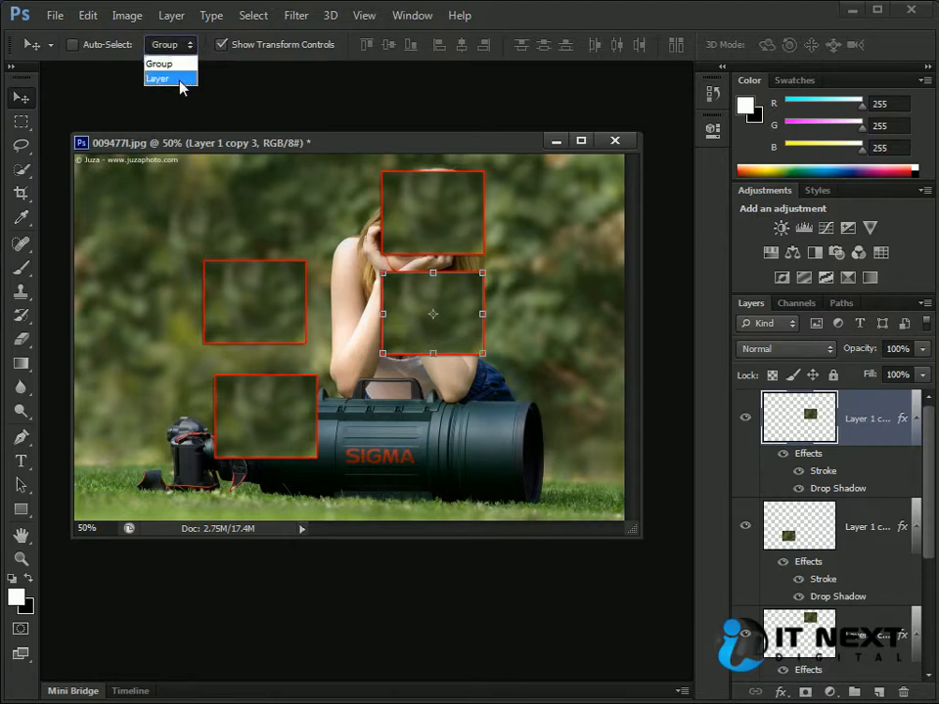
left_click(183, 78)
left_click(72, 44)
left_click(244, 298)
left_click(272, 409)
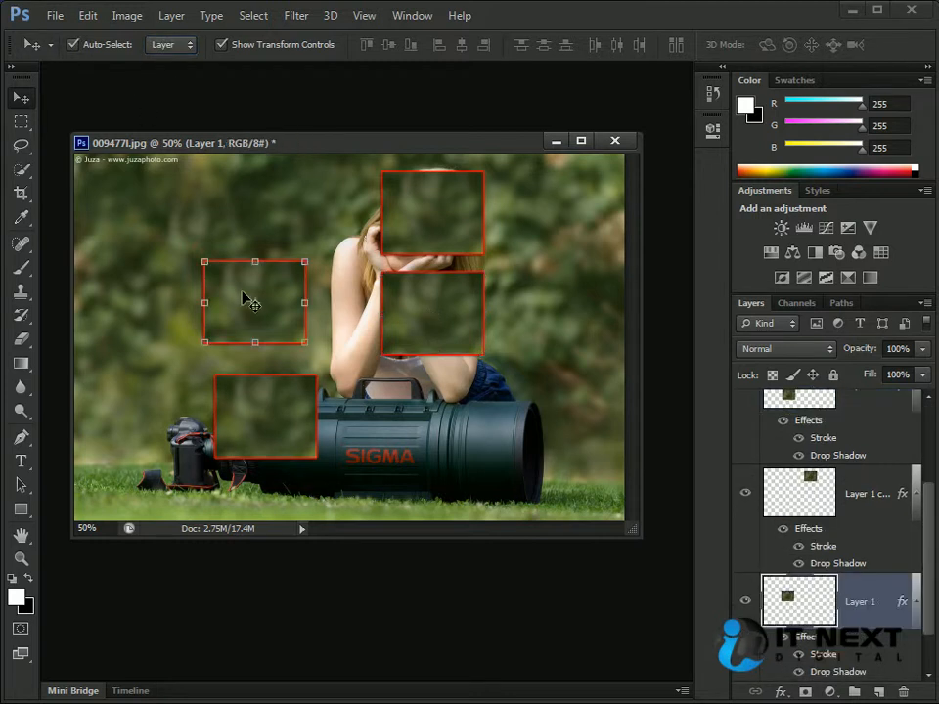
left_click(440, 311)
left_click(430, 217)
left_click(279, 296)
- Group the Layer 1 copy 3 and Layer 1 copy 2 layers
left_click_drag(918, 499, 917, 413)
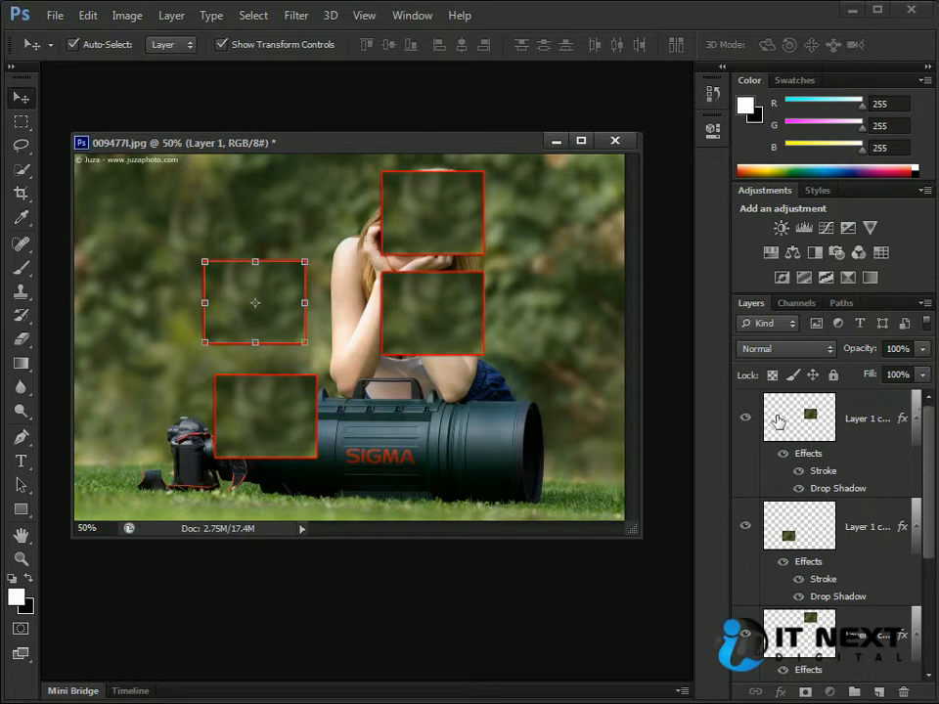
left_click(777, 420)
left_click(783, 529, "ctrl")
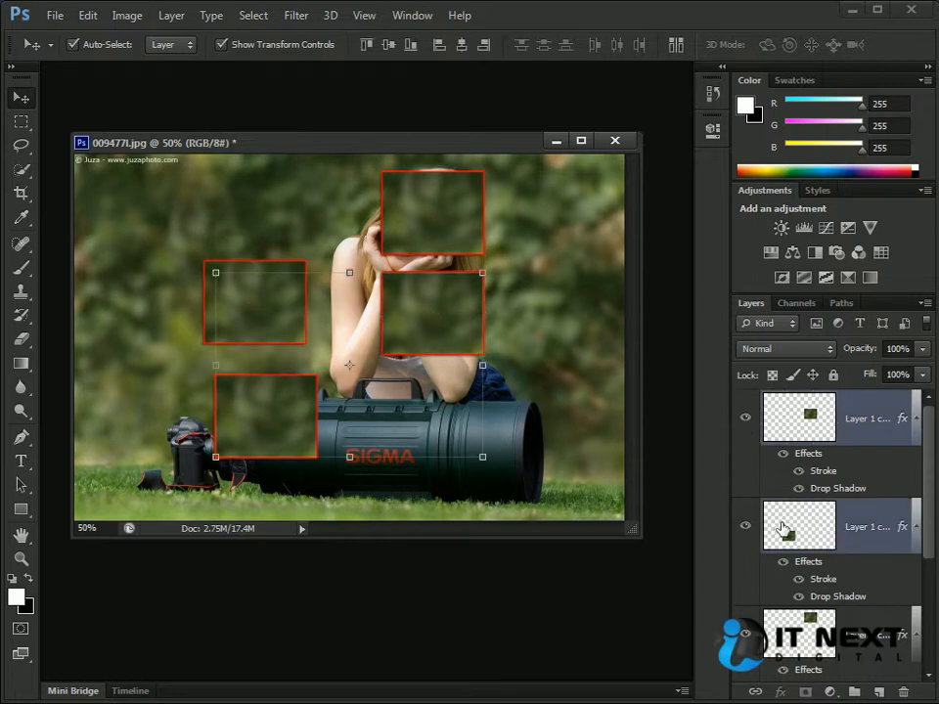
left_click(84, 17)
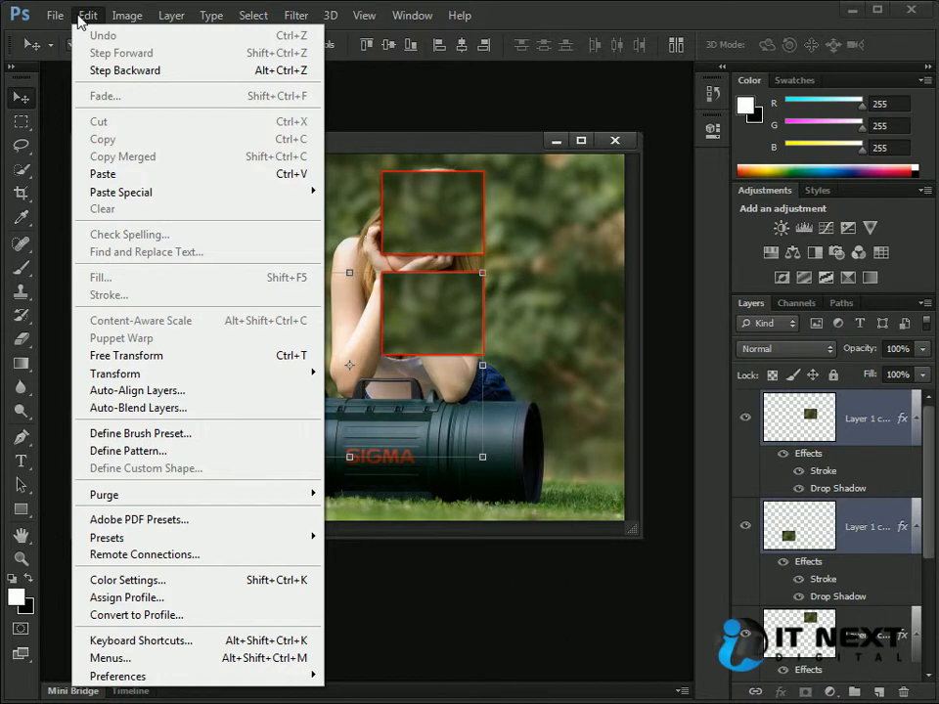
mouse_move(167, 18)
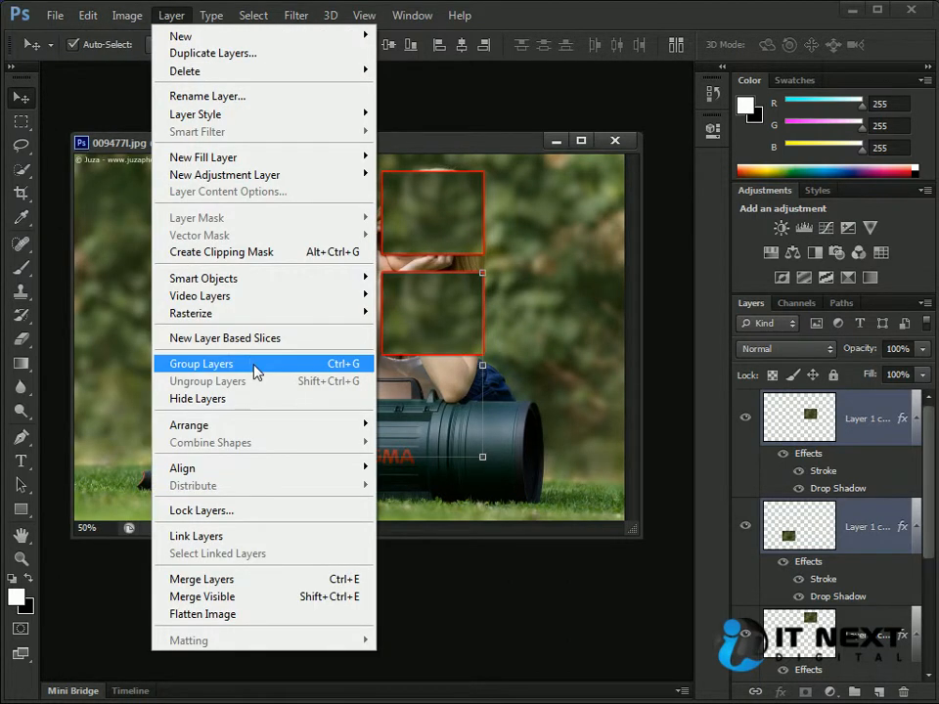
left_click(354, 365)
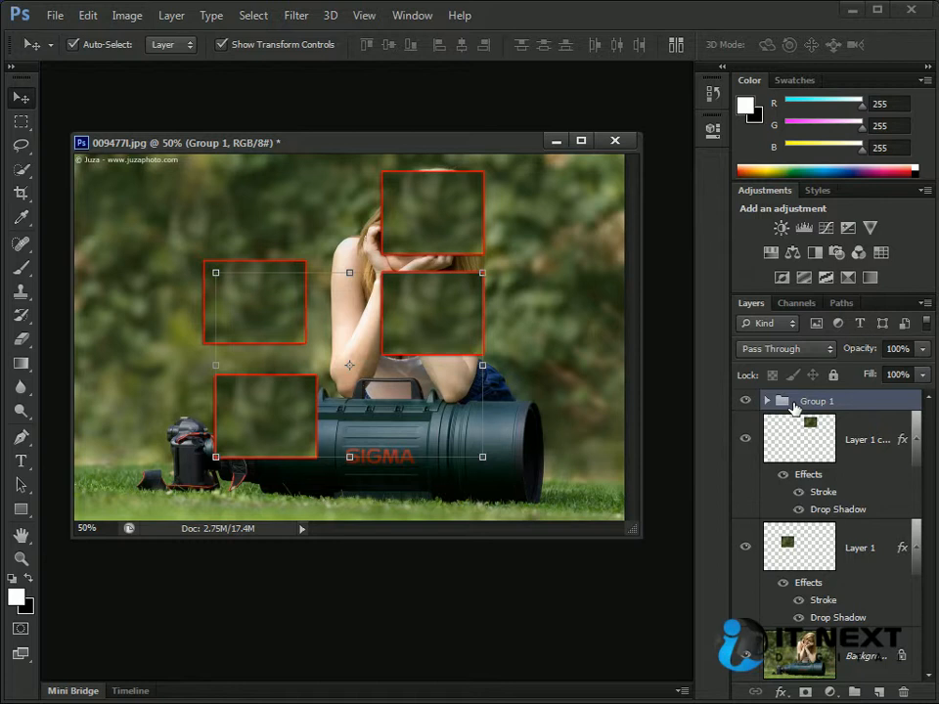
- Move only the Layer 1 copy 3 patch down beside the woman's elbow, then collapse and select Group 1
left_click_drag(415, 332, 489, 373)
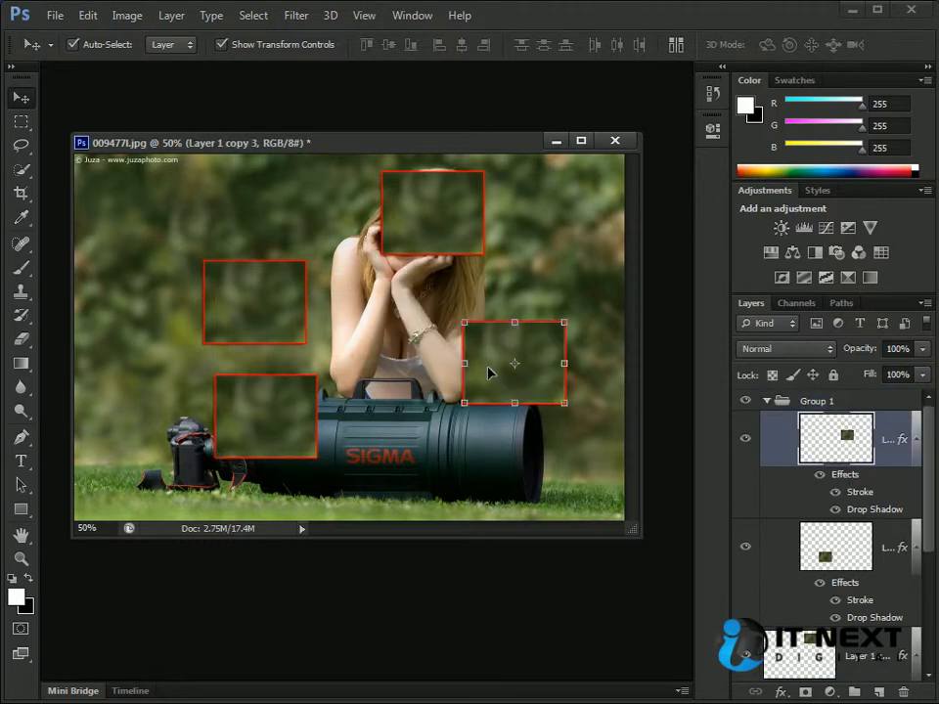
left_click(768, 400)
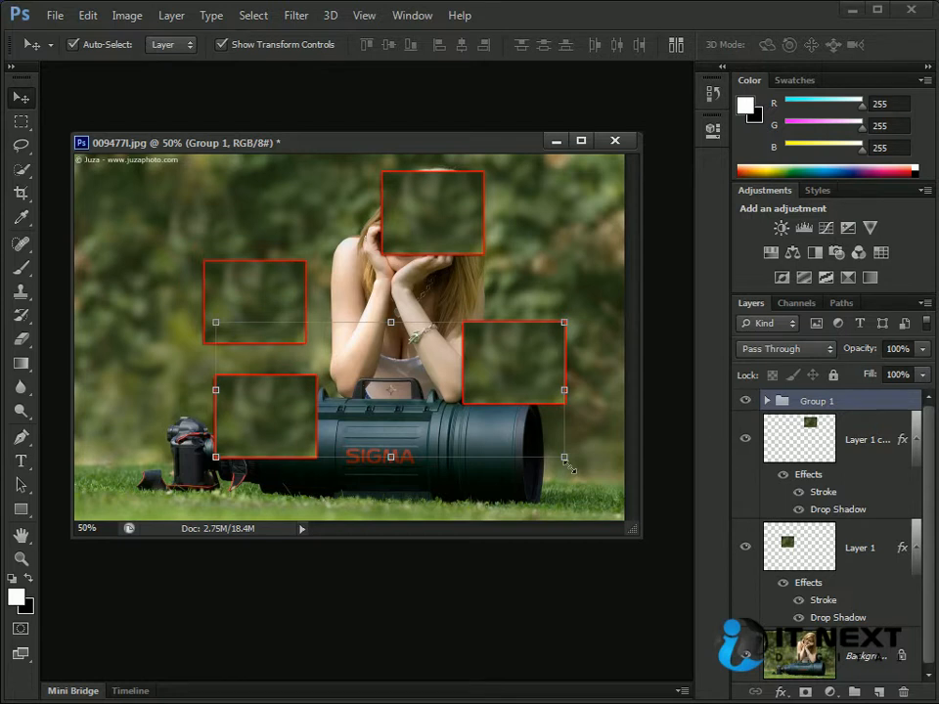
- With auto-select set to Layer, alternately pick the two grouped patches in the photo, then select and collapse Group 1
left_click(525, 393)
left_click(235, 416)
left_click(490, 358)
left_click(284, 412)
left_click(489, 381)
left_click(308, 411)
left_click(495, 377)
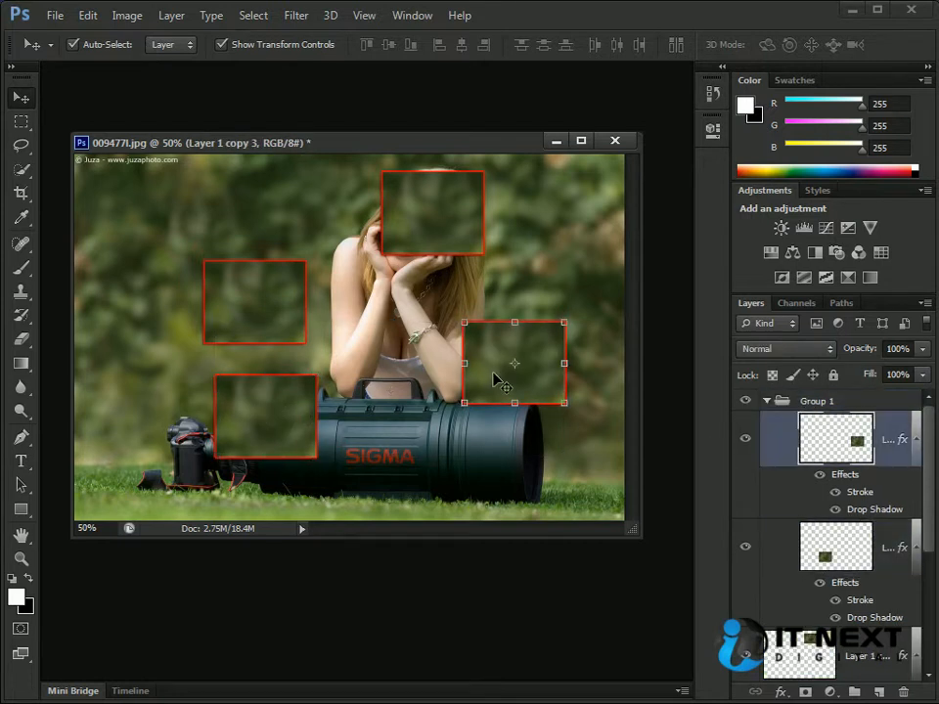
left_click(794, 401)
left_click(767, 401)
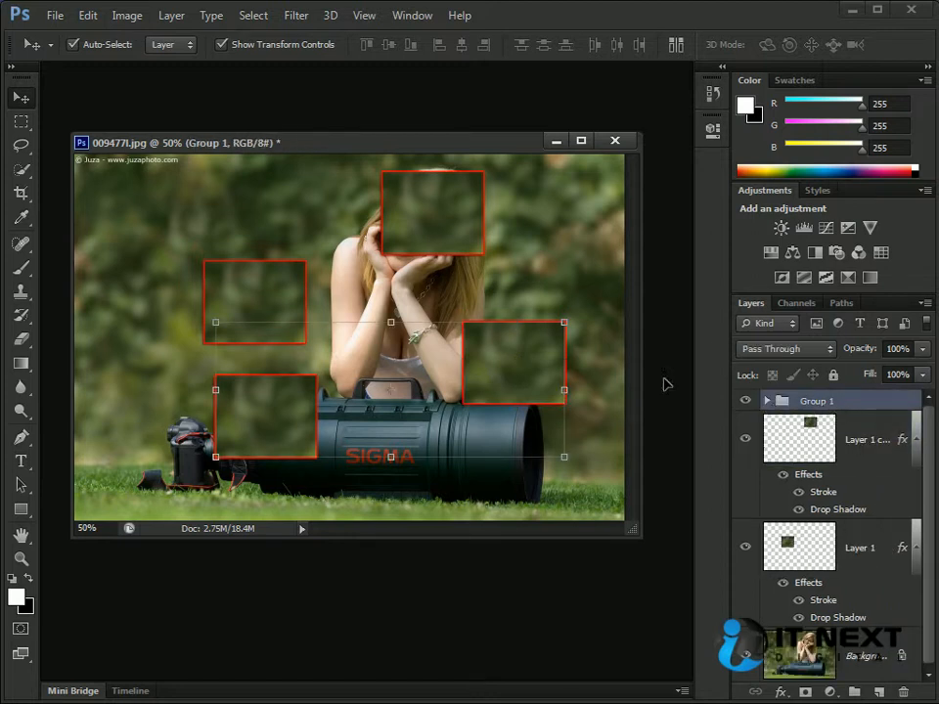
- Set auto-select to Group, pick the ungrouped patches in the photo, and move Group 1 slightly up toward the woman and camera
left_click(170, 44)
left_click(164, 63)
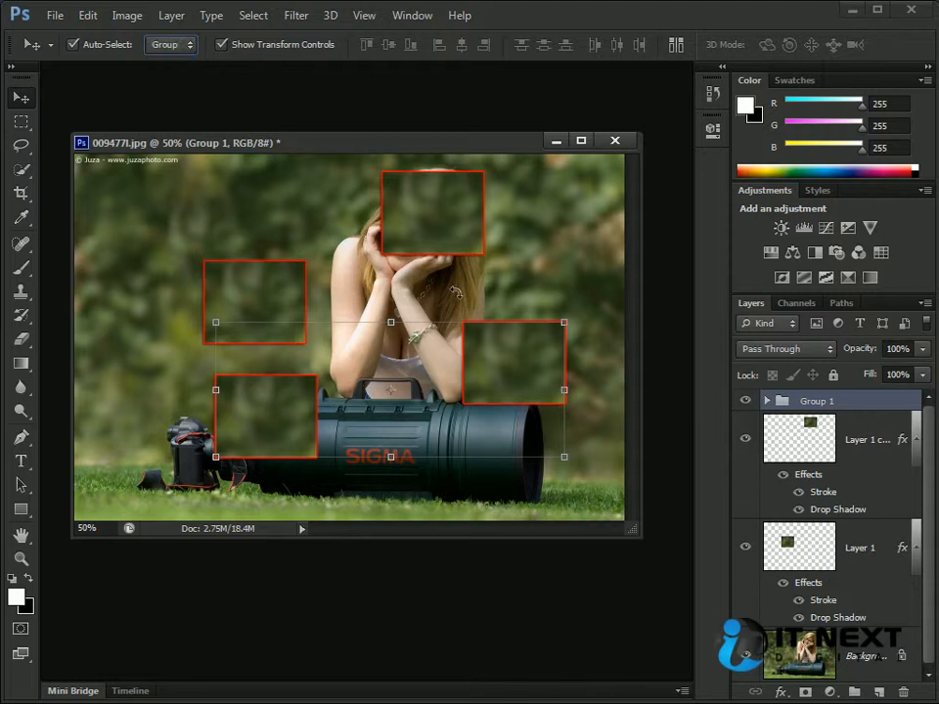
left_click(442, 226)
left_click(331, 310)
left_click(275, 320)
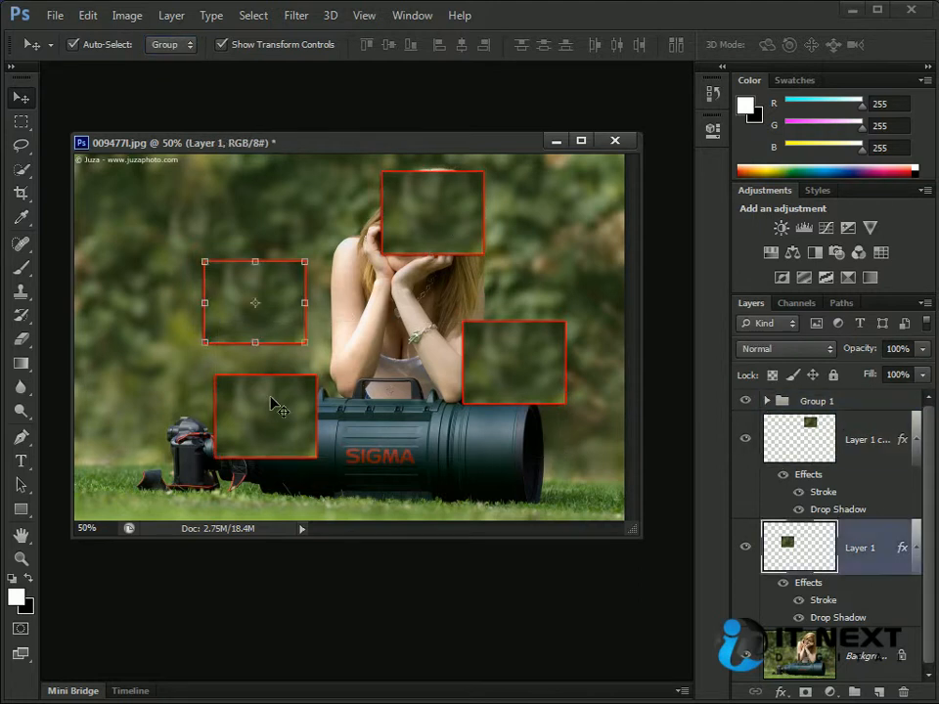
left_click(275, 320)
left_click_drag(534, 356, 510, 343)
- Set auto-select back to Layer and alternately pick the Layer 1 copy 3 and Layer 1 copy 2 patches in the photo
left_click(169, 44)
left_click(169, 79)
left_click(484, 348)
left_click(251, 392)
left_click(479, 357)
left_click(262, 388)
left_click(468, 350)
- Set auto-select to Group with it turned off, select all four patches with Group 1, and move them together down and right
left_click(186, 47)
left_click(178, 64)
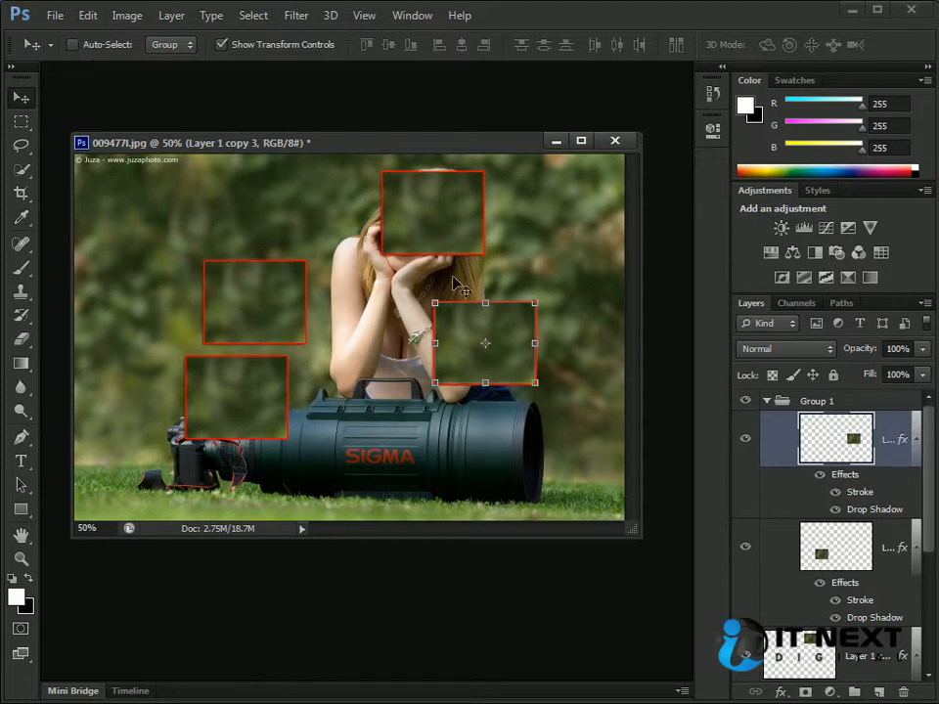
left_click(411, 220, "ctrl+shift")
left_click(246, 293, "ctrl+shift")
key("ctrl+t")
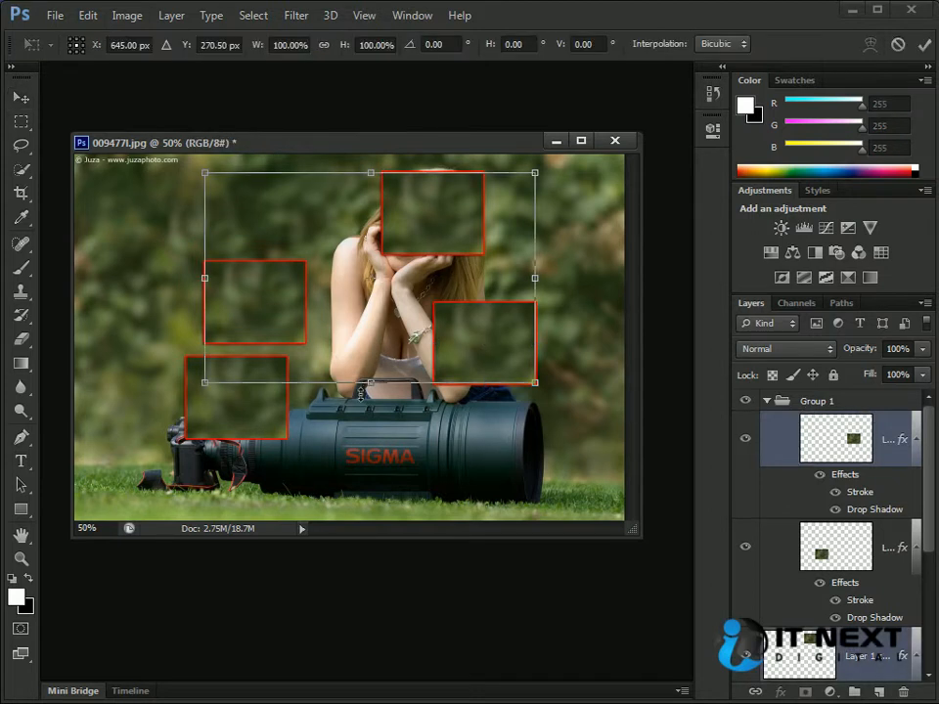
key("Escape")
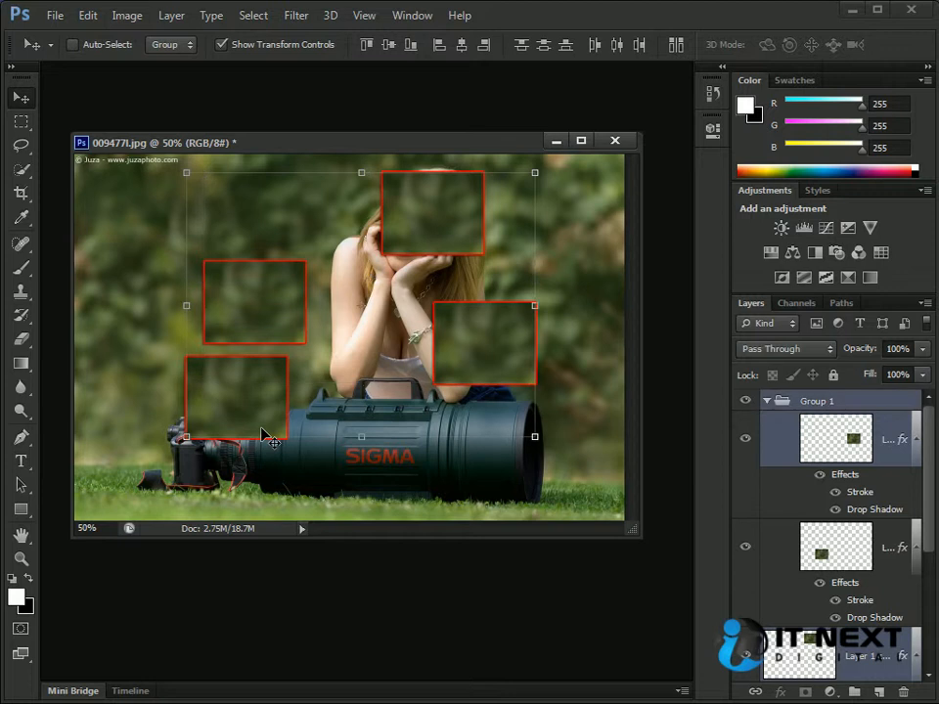
left_click_drag(428, 235, 455, 269)
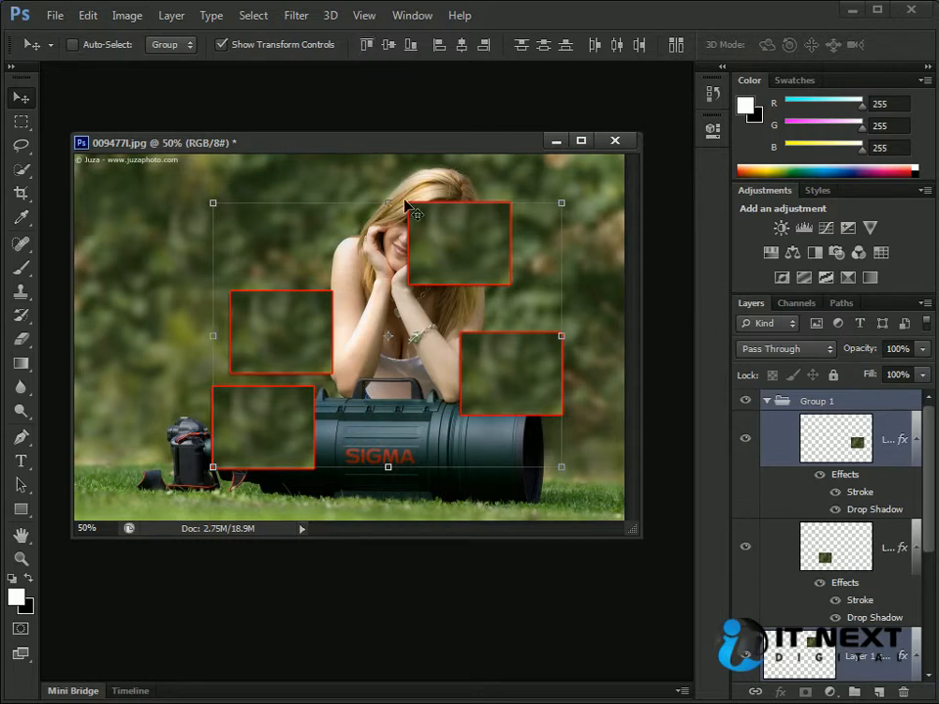
- Try aligning the top edges of Group 1 and the selected patches, then undo the alignment
left_click(365, 49)
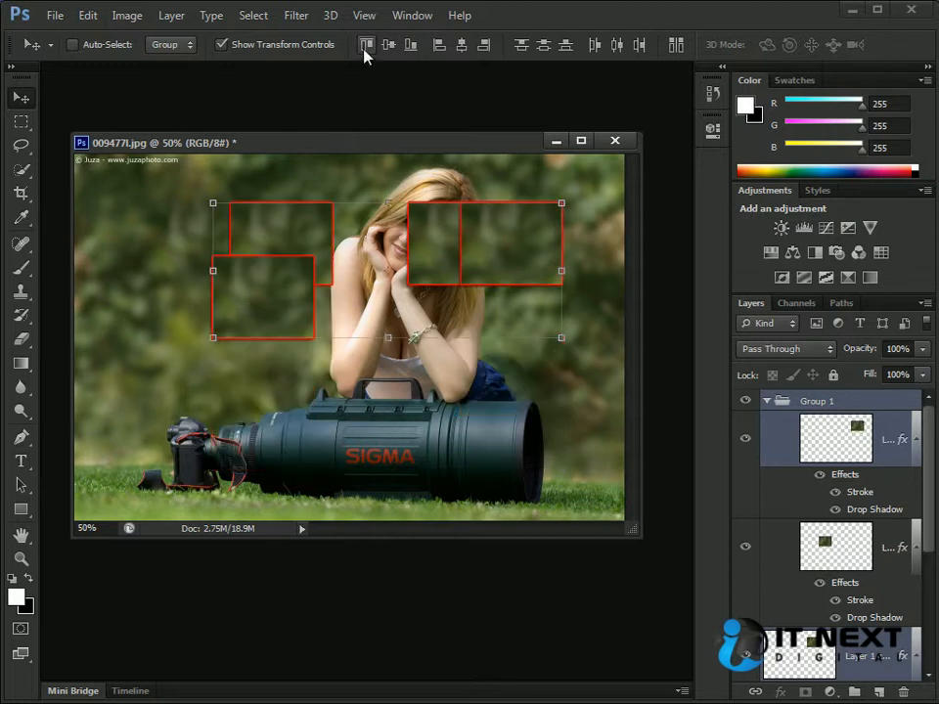
key("ctrl+z")
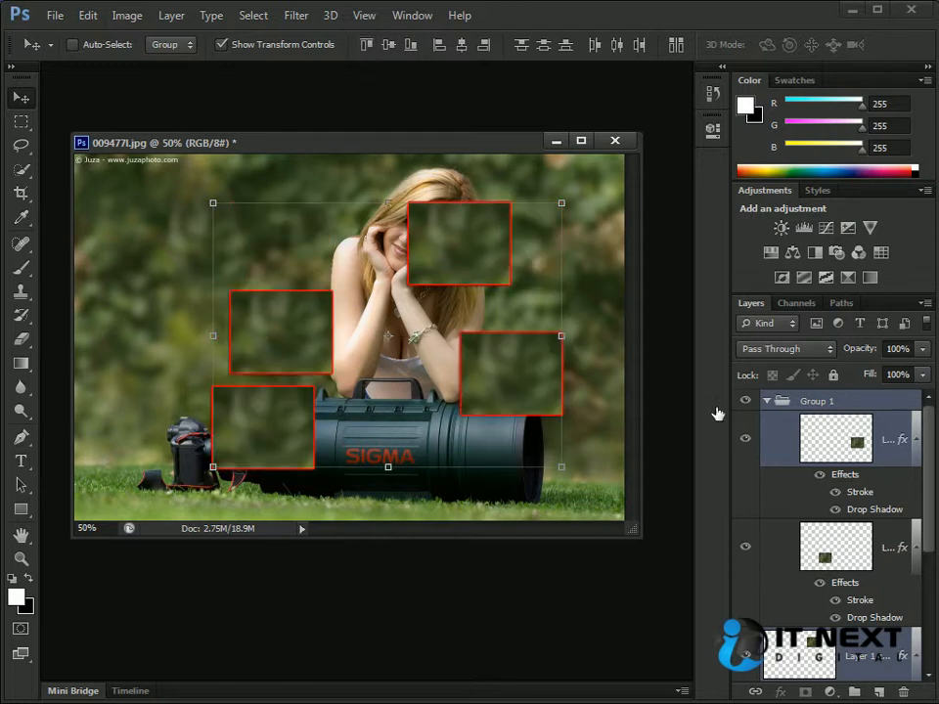
- Ungroup the layers of Group 1
left_click(824, 405)
right_click(824, 404)
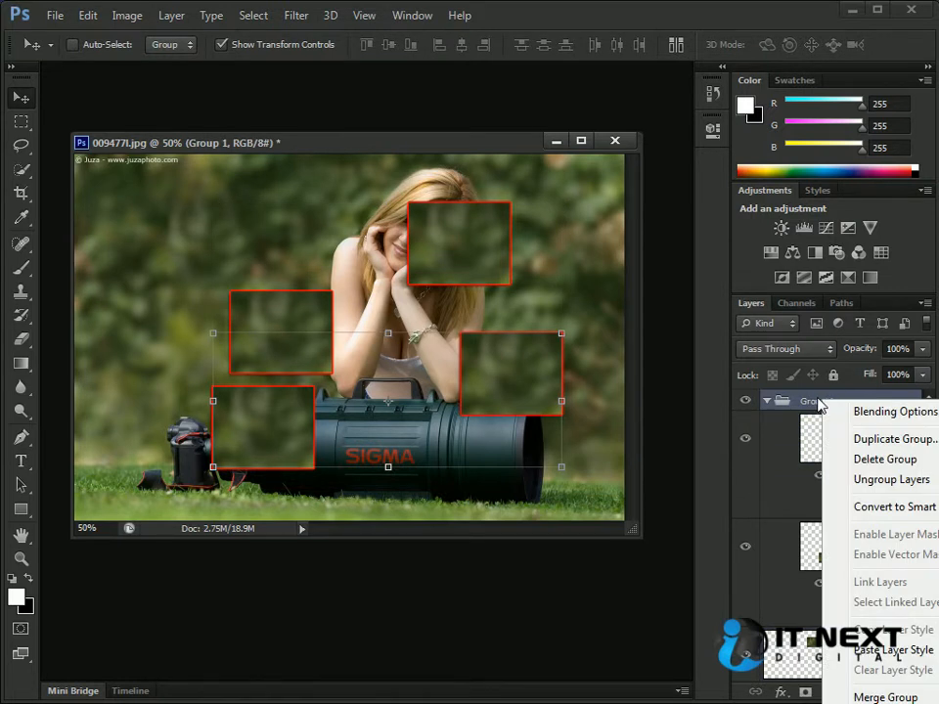
left_click(914, 480)
left_click_drag(924, 458, 924, 398)
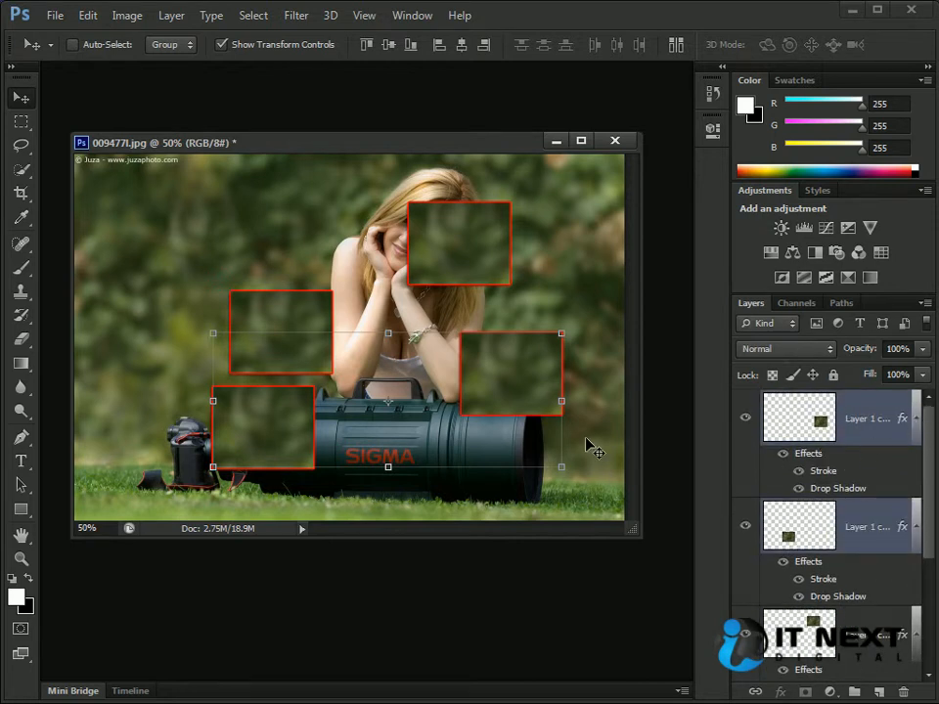
- Move the Layer 1 copy 2 patch to the photo's upper-left area and the Layer 1 copy patch down below the woman's face
right_click(264, 244)
left_click(328, 266)
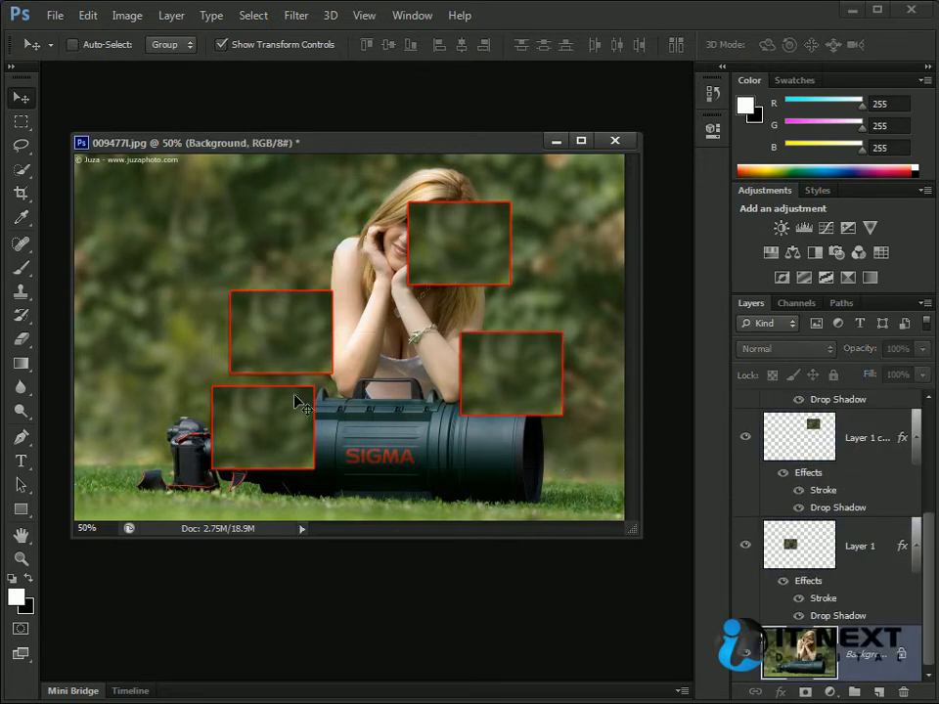
left_click(268, 440, "ctrl")
left_click_drag(268, 442, 185, 277)
left_click(448, 255, "ctrl")
left_click_drag(449, 255, 454, 301)
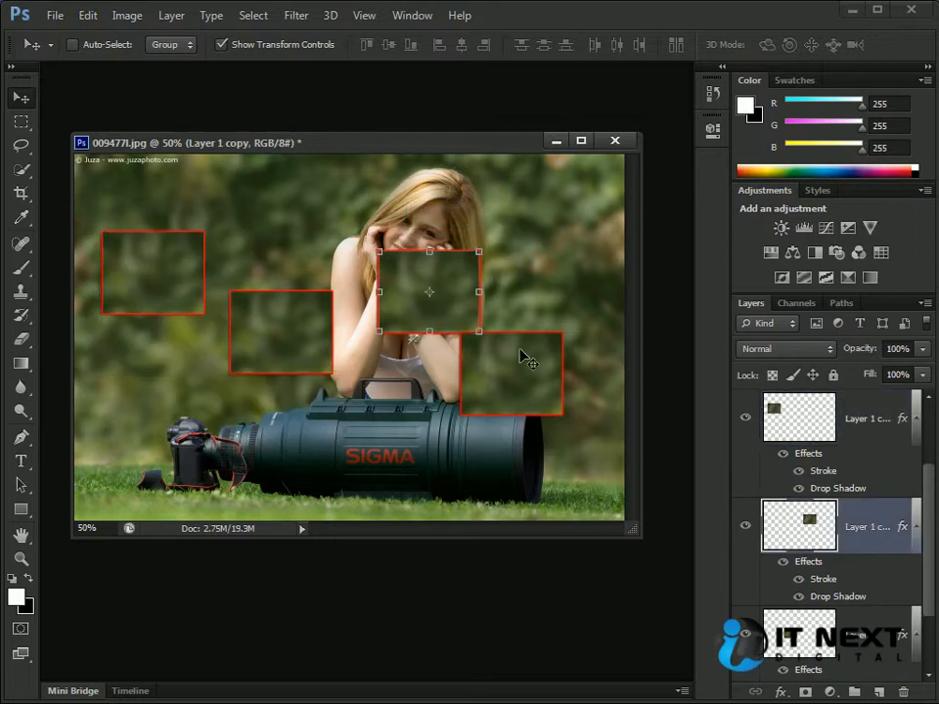
- Spread the patches out: Layer 1 copy 3 over the lens front, Layer 1 near the camera, and both other copies slightly higher
left_click(536, 387, "ctrl")
left_click_drag(537, 387, 570, 477)
left_click(458, 306, "ctrl")
left_click_drag(457, 306, 458, 257)
left_click(288, 333, "ctrl")
left_click_drag(311, 318, 309, 382)
left_click(180, 299, "ctrl")
mouse_move(180, 300)
left_mouse_down()
mouse_move(162, 283)
mouse_move(174, 284)
left_mouse_up()
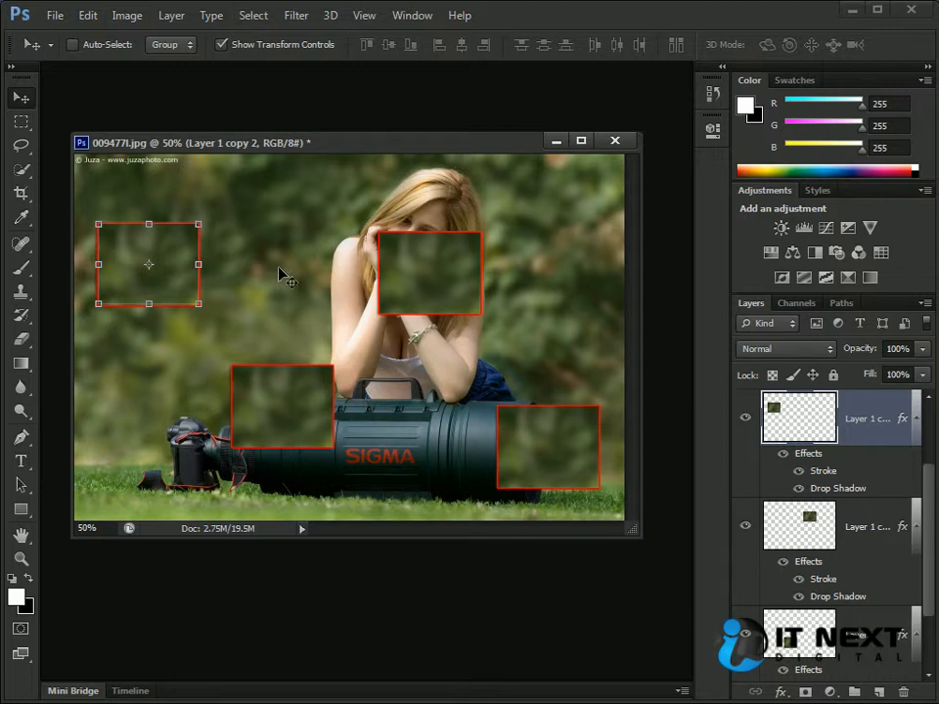
- Add the other three patches to the Layer 1 copy 2 selection so all four patch layers are selected
left_click(283, 408, "ctrl+shift")
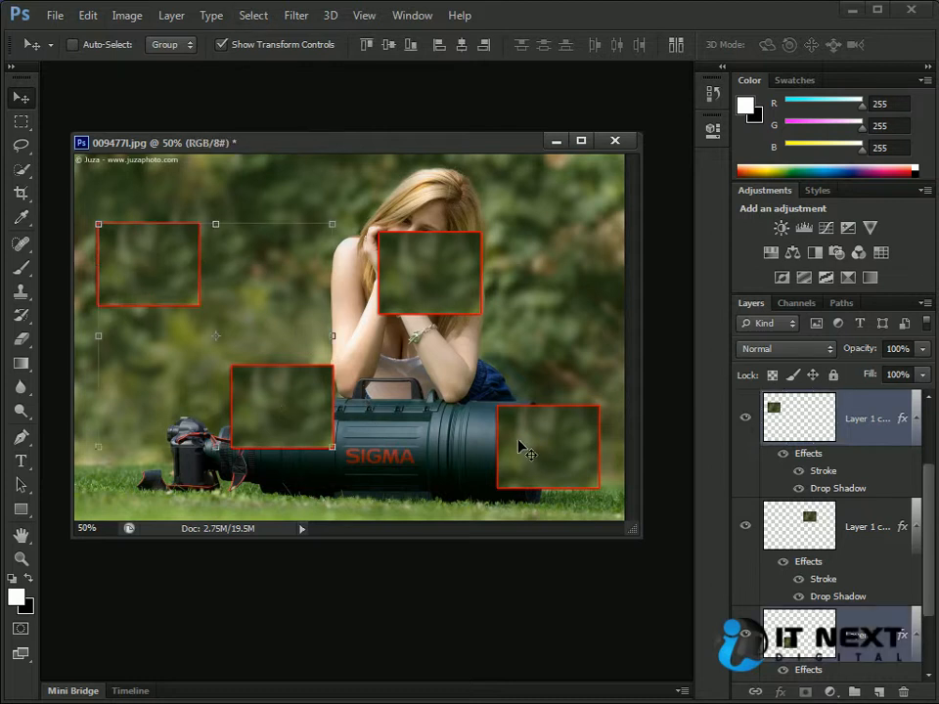
left_click(523, 443, "ctrl+shift")
left_click(421, 271, "ctrl+shift")
mouse_move(930, 482)
left_mouse_down()
mouse_move(931, 587)
mouse_move(925, 479)
left_mouse_up()
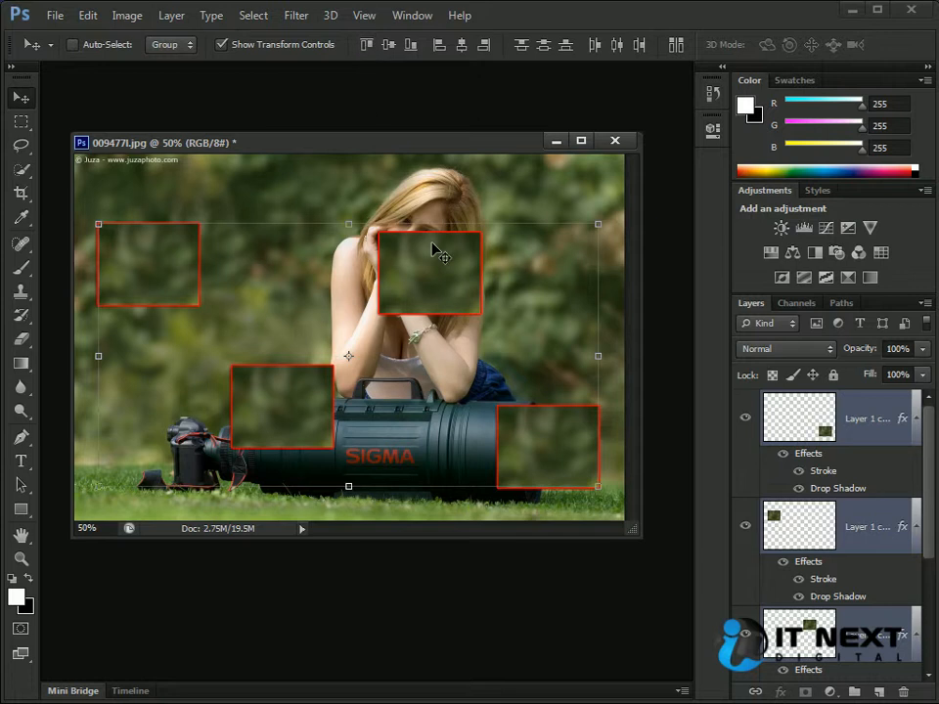
- Try aligning the four patches by top edges, vertical centers and bottom edges, undoing each alignment
left_click(368, 49)
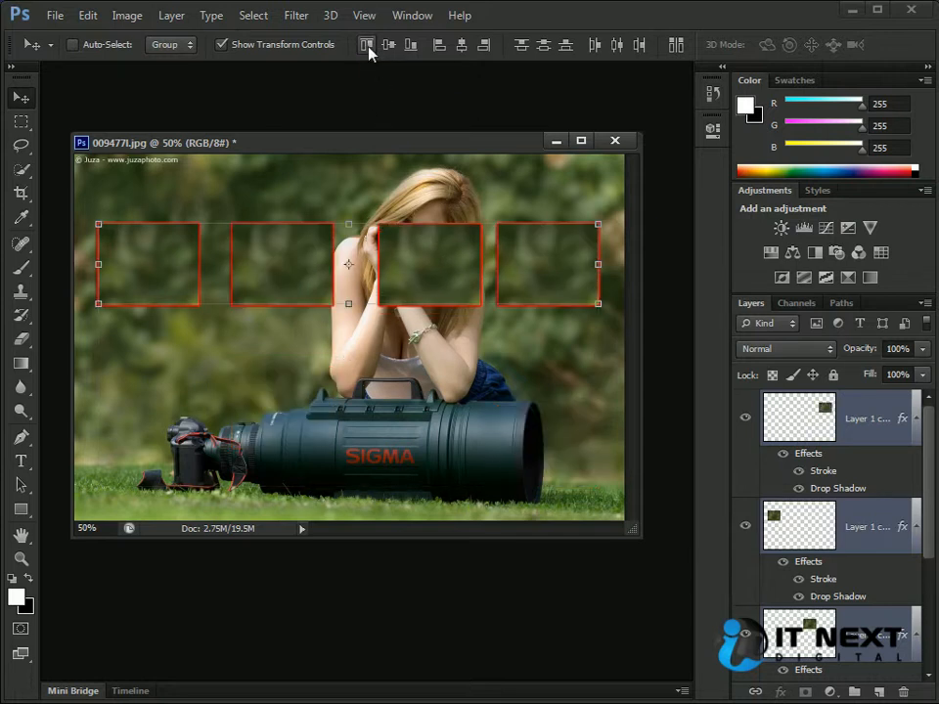
key("ctrl+z")
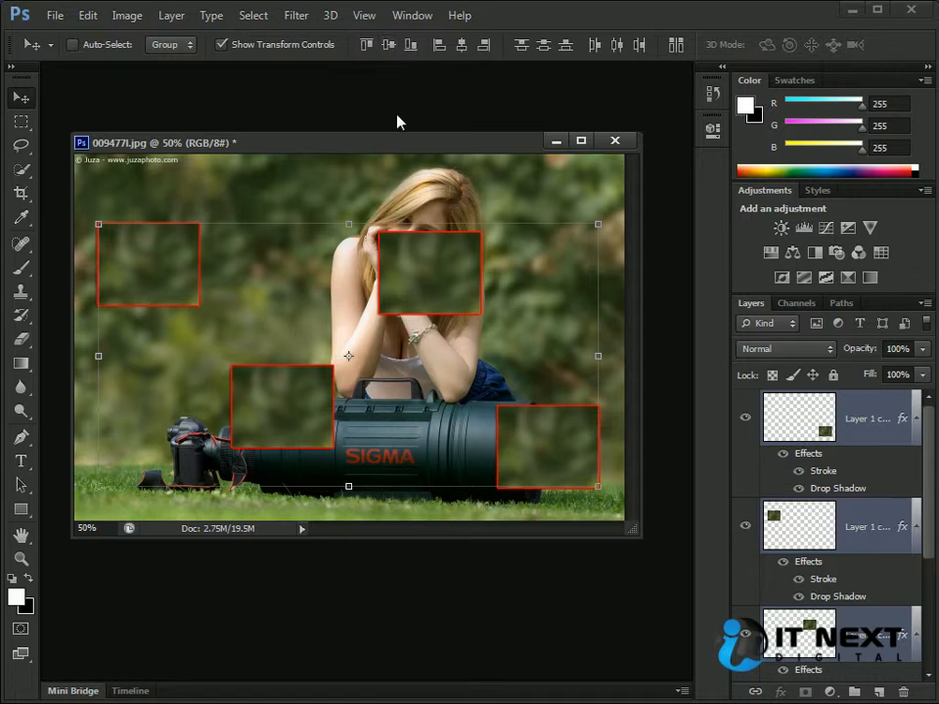
left_click(388, 45)
key("ctrl+z")
left_click(412, 45)
key("ctrl+z")
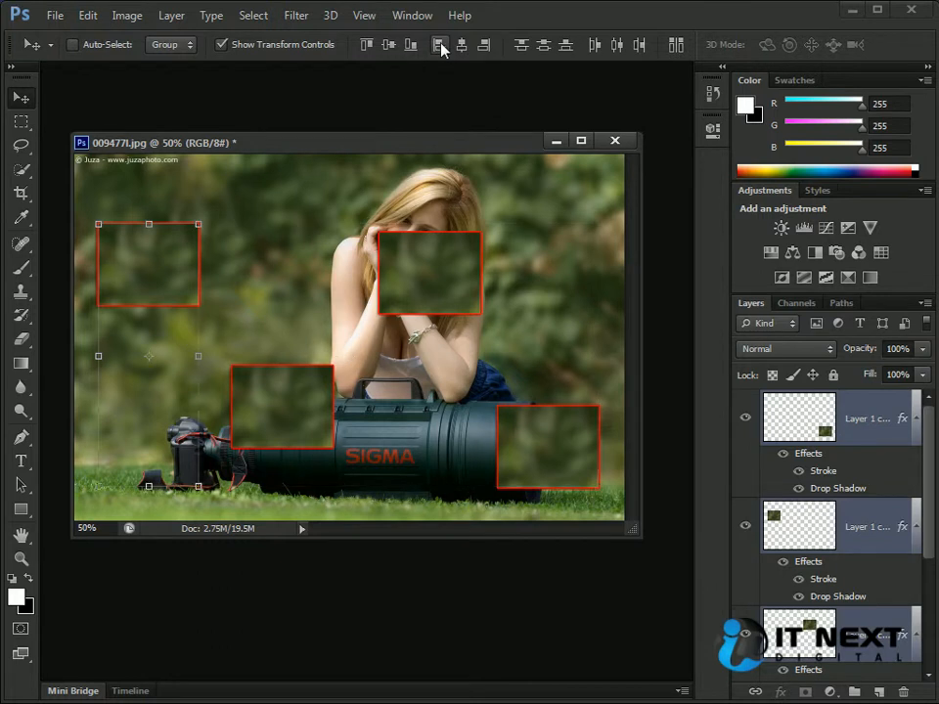
- Try aligning the four patches by left edges, right edges and horizontal centers, undoing each alignment
left_click(439, 45)
key("ctrl+z")
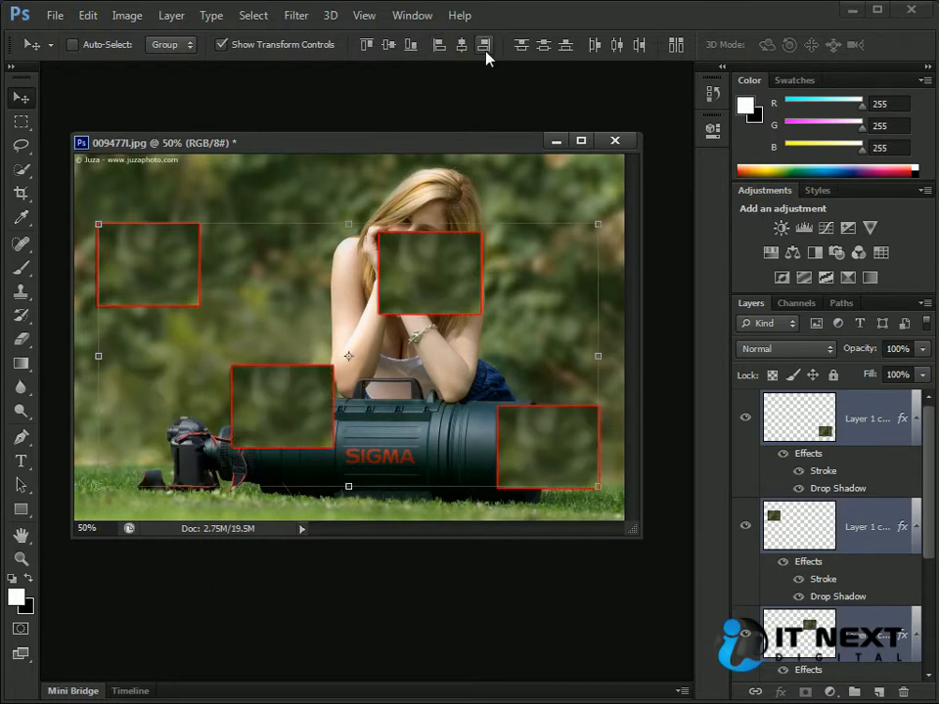
left_click(484, 45)
key("ctrl+z")
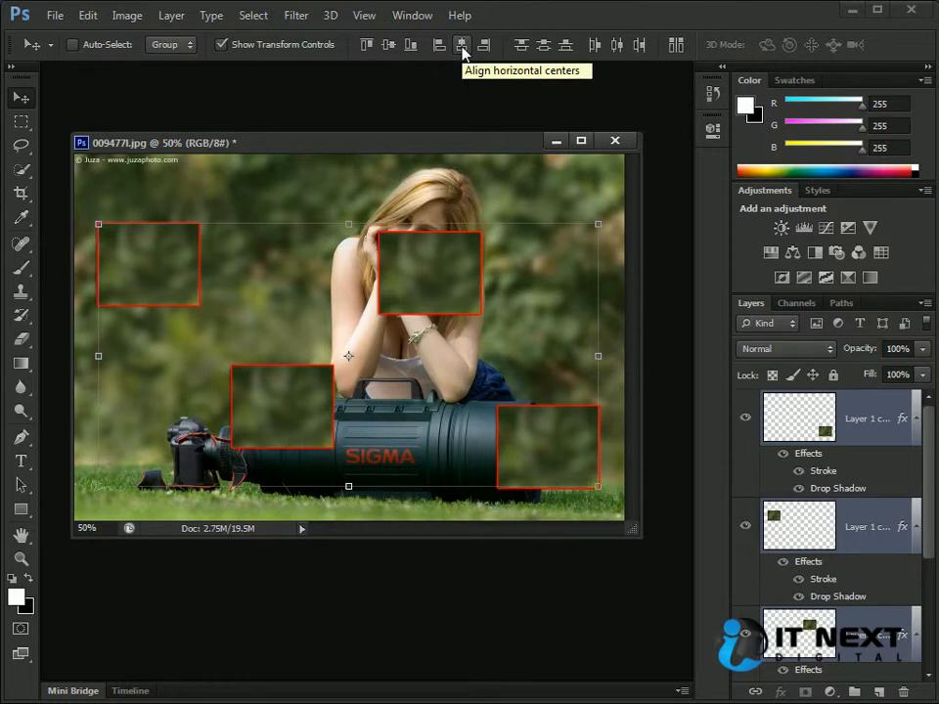
left_click(462, 45)
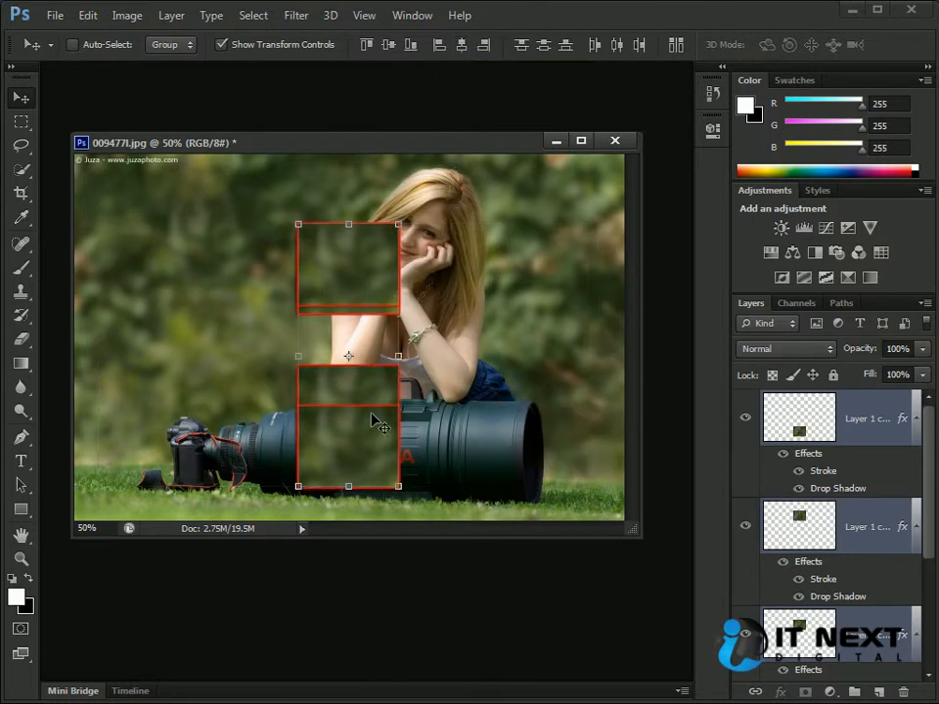
key("ctrl+z")
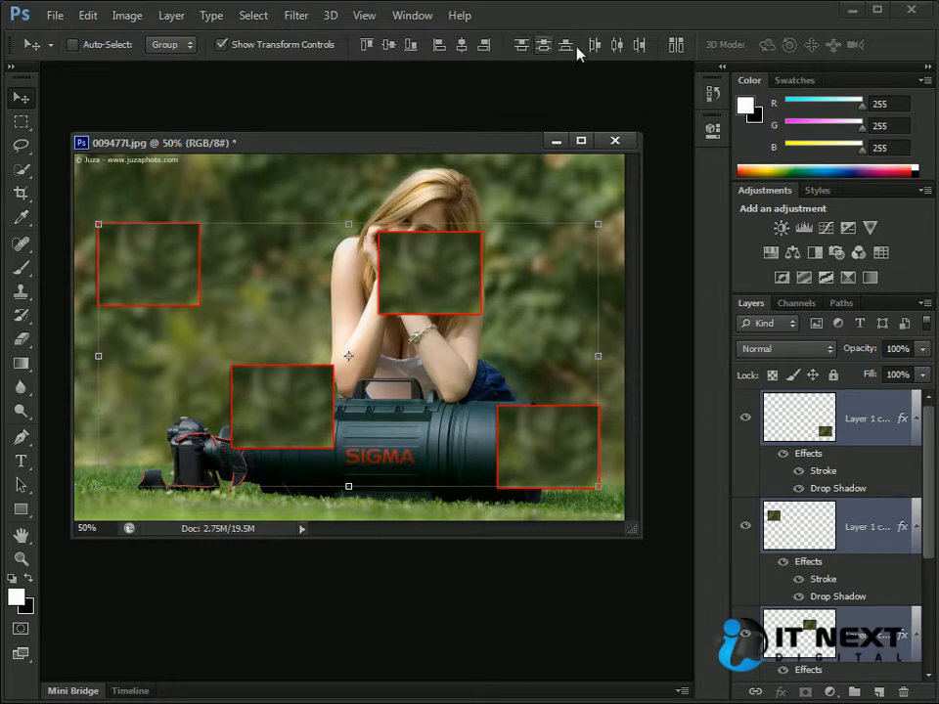
- Stack the Layer 1 copy, Layer 1 copy 2 and Layer 1 copy 3 patches with Layer 1 in a rough column beside the woman
left_click(427, 186, "ctrl")
left_click(172, 260, "ctrl")
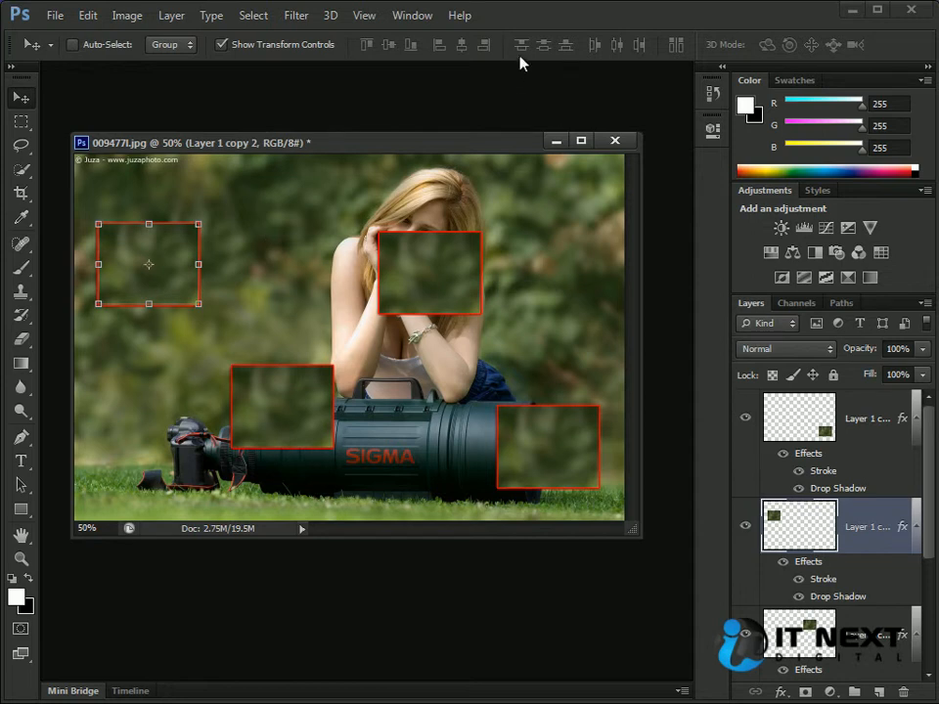
left_click_drag(176, 244, 289, 325)
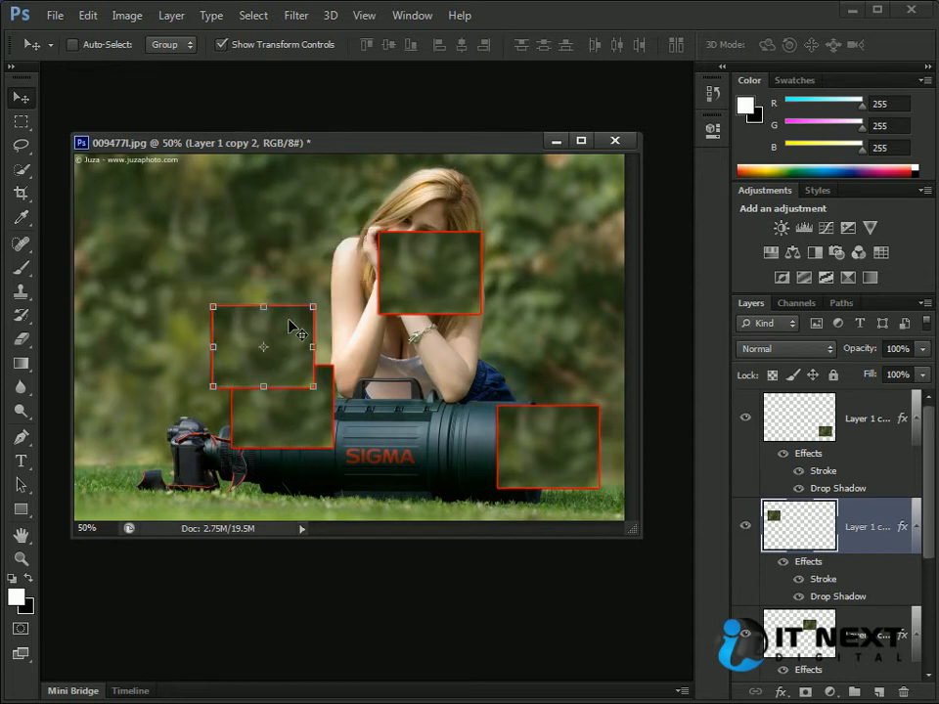
left_click(425, 304, "ctrl")
left_click_drag(425, 305, 294, 270)
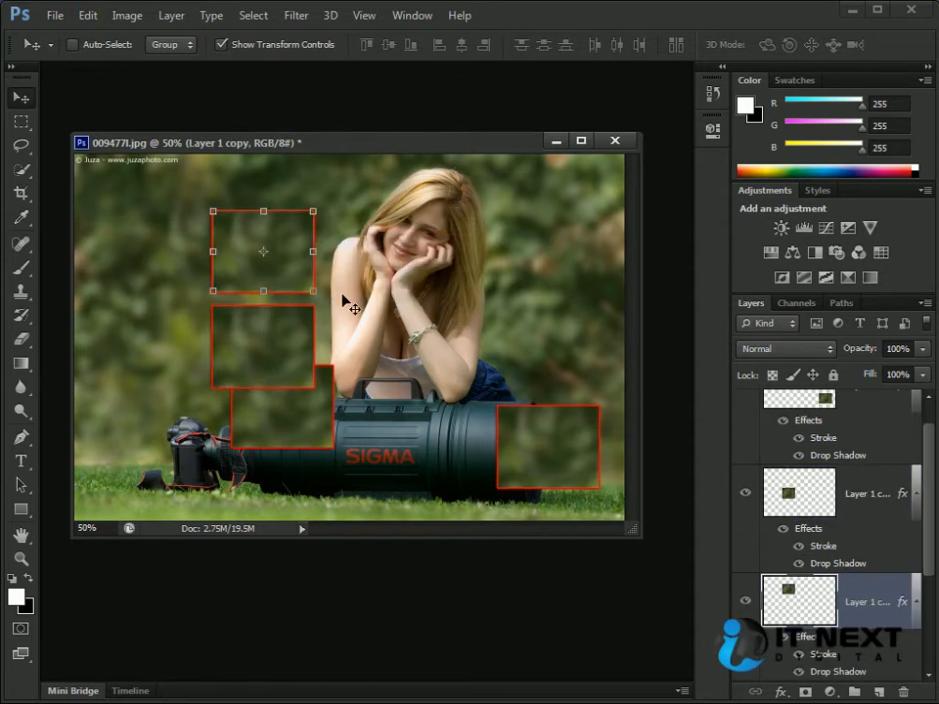
left_click(559, 455, "ctrl")
left_click_drag(559, 455, 299, 494)
left_click(319, 413)
key("Escape")
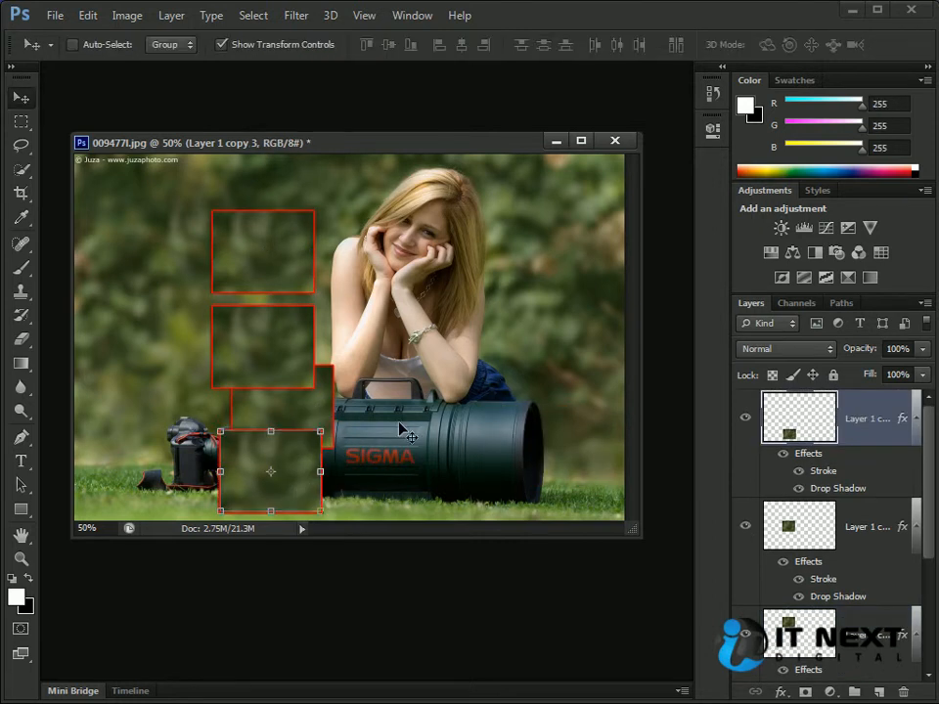
- Select all four patch layers and try distributing them by top edges and by vertical centers, undoing each distribution
left_click_drag(932, 516, 932, 597)
left_click(824, 590, "shift")
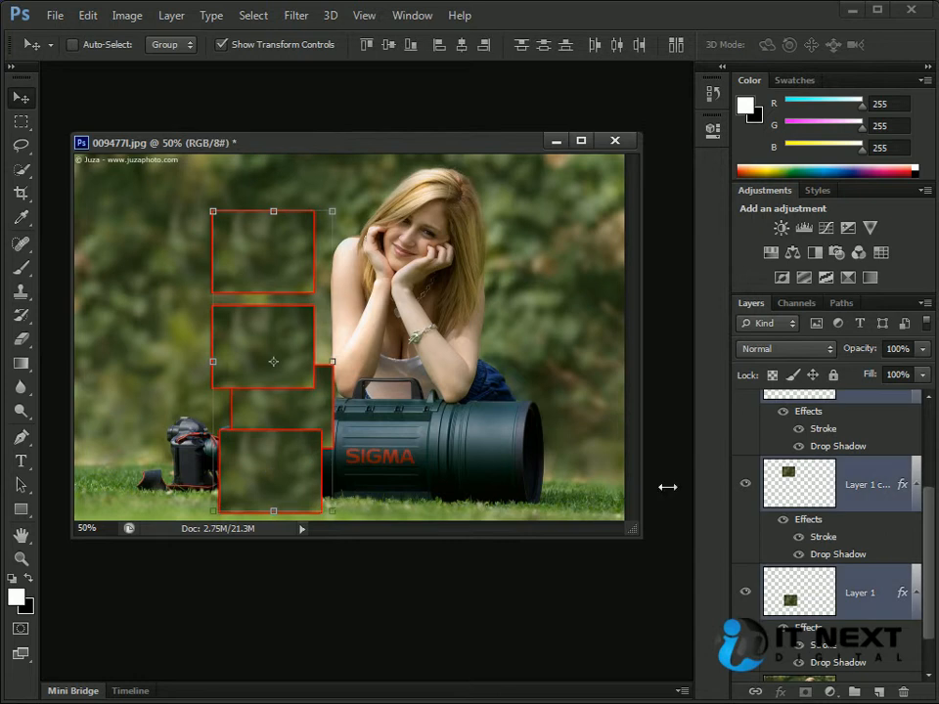
left_click(523, 45)
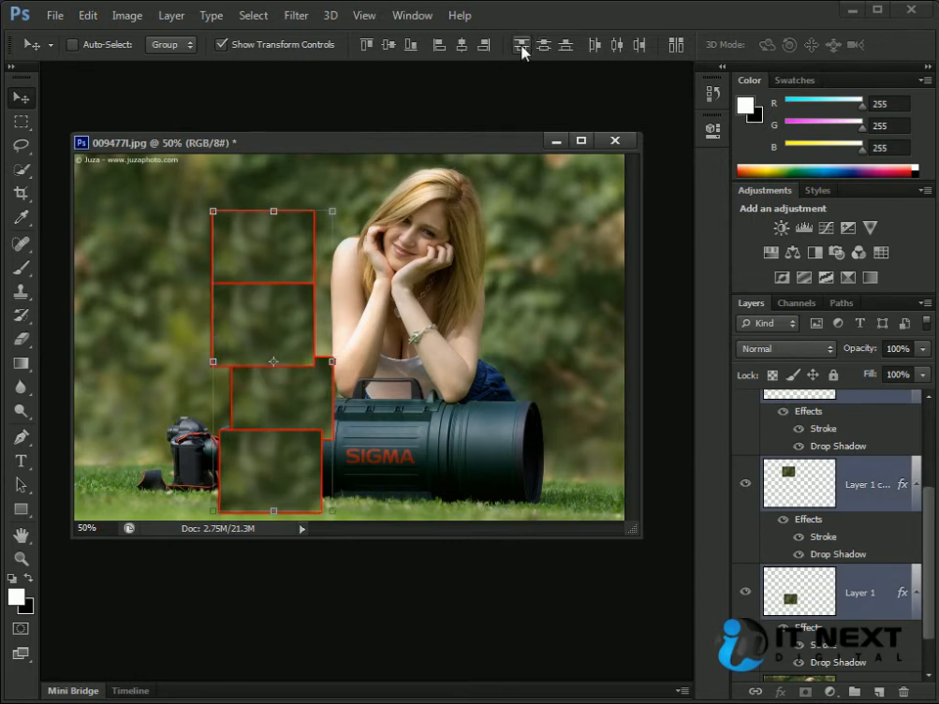
left_click(544, 45)
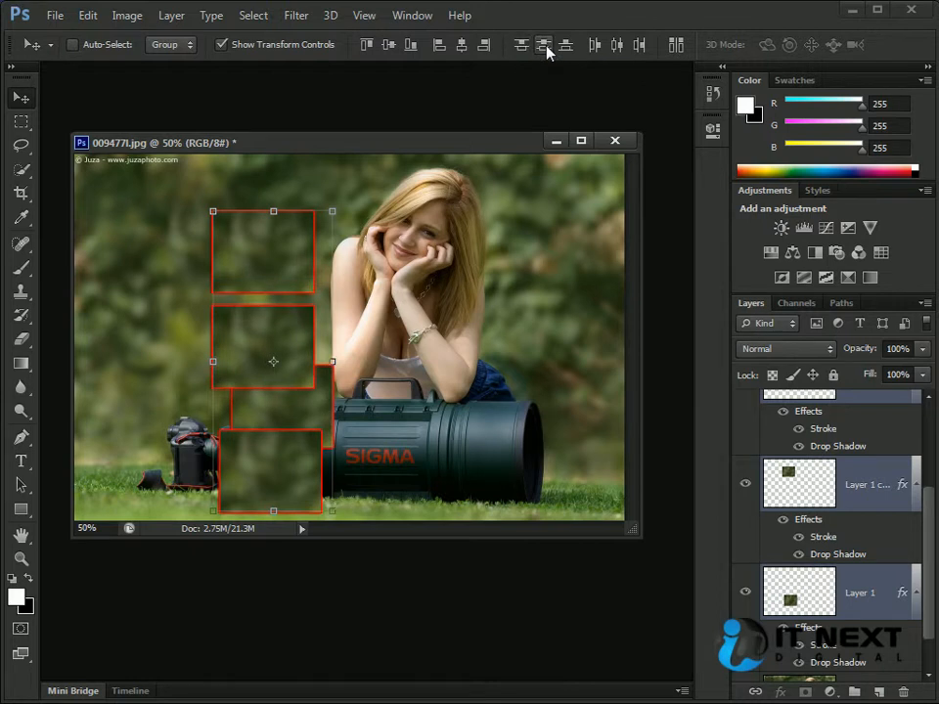
left_click(547, 46)
key("ctrl+z")
- Move the Layer 1 copy patch over the woman's head and the Layer 1 copy 2 patch directly beneath it
left_click(475, 327, "ctrl")
left_click(284, 288, "ctrl")
left_click_drag(301, 286, 501, 239)
left_click(283, 381, "ctrl")
left_click_drag(283, 381, 497, 333)
- Move the Layer 1 and Layer 1 copy 3 patches over the lens, completing the four-patch column
left_click(297, 421, "ctrl")
left_click_drag(296, 421, 473, 394)
left_click(302, 474, "ctrl")
left_click_drag(271, 471, 448, 489)
key("Escape")
left_click_drag(299, 468, 490, 458)
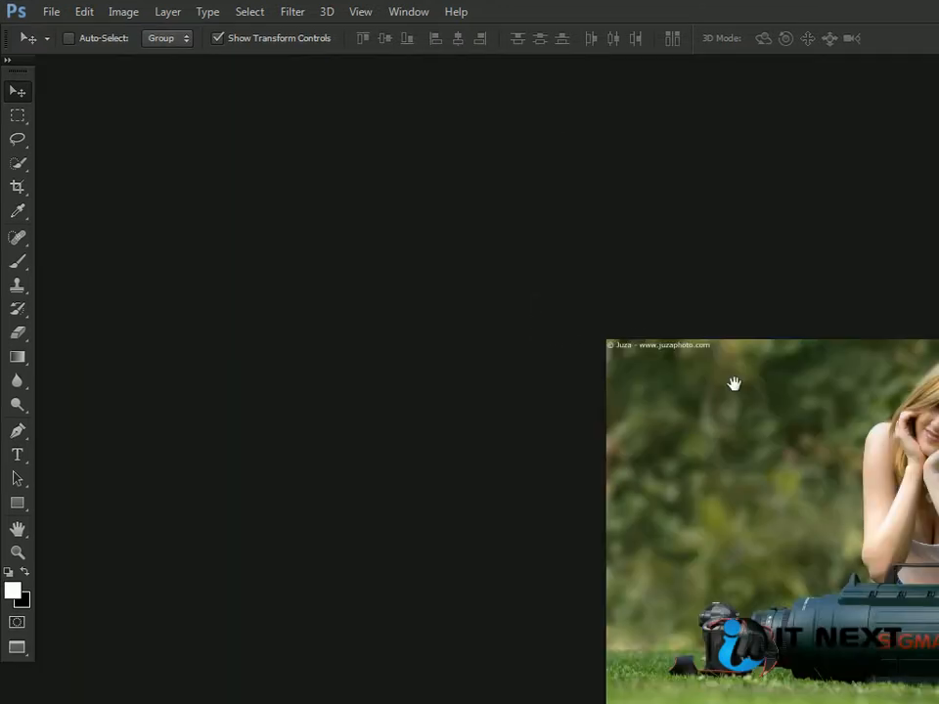
- Zoom the photo to 66.67% and enlarge its document window to show the whole column of patches
left_click_drag(734, 383, 398, 262)
scroll(211, 279, "up", 1)
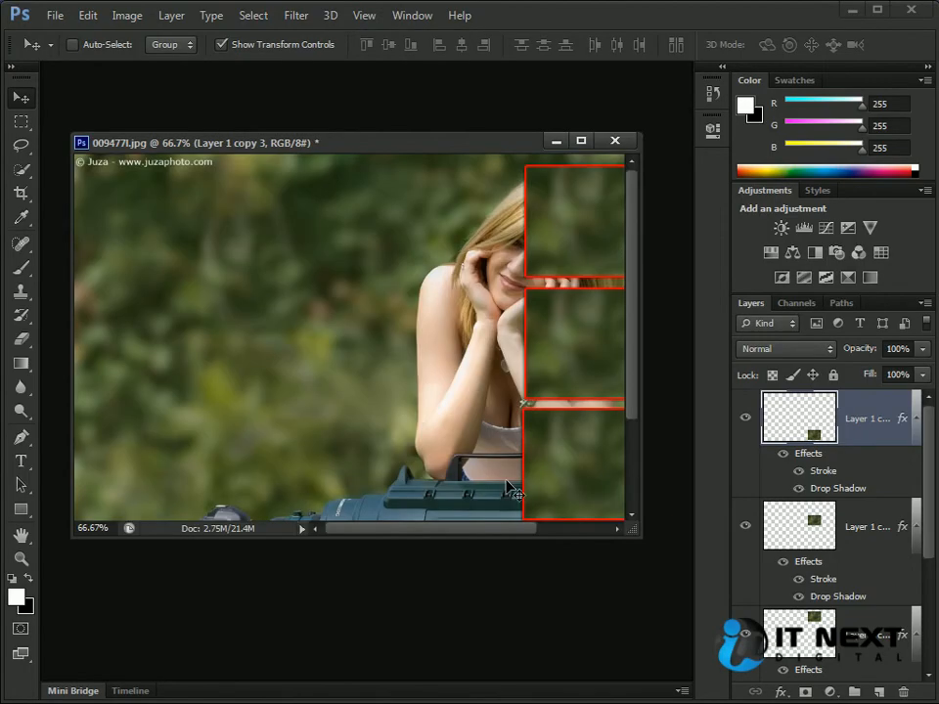
left_click_drag(511, 489, 238, 373)
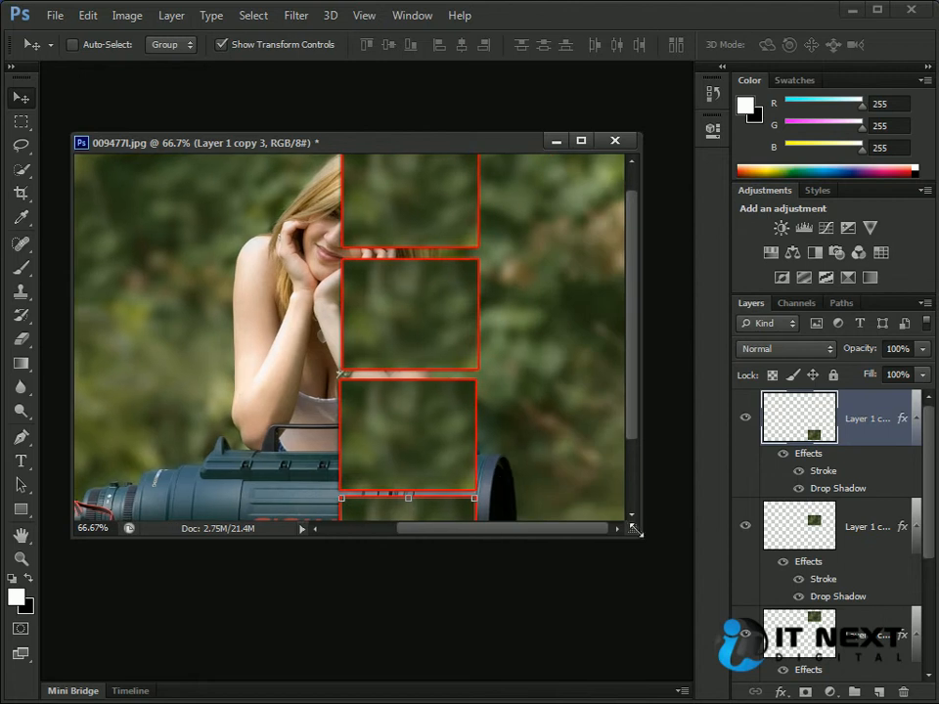
left_click_drag(641, 543, 696, 685)
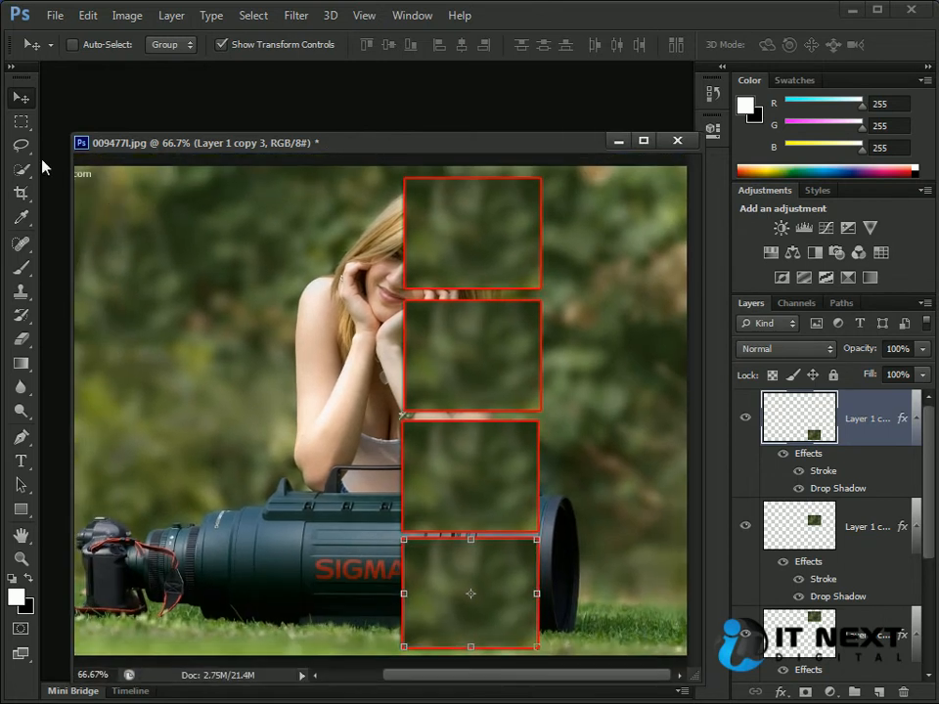
- Select all four patch layers in the column, distribute them by top edges, and inspect the gaps at 100% zoom
left_click_drag(68, 138, 45, 63)
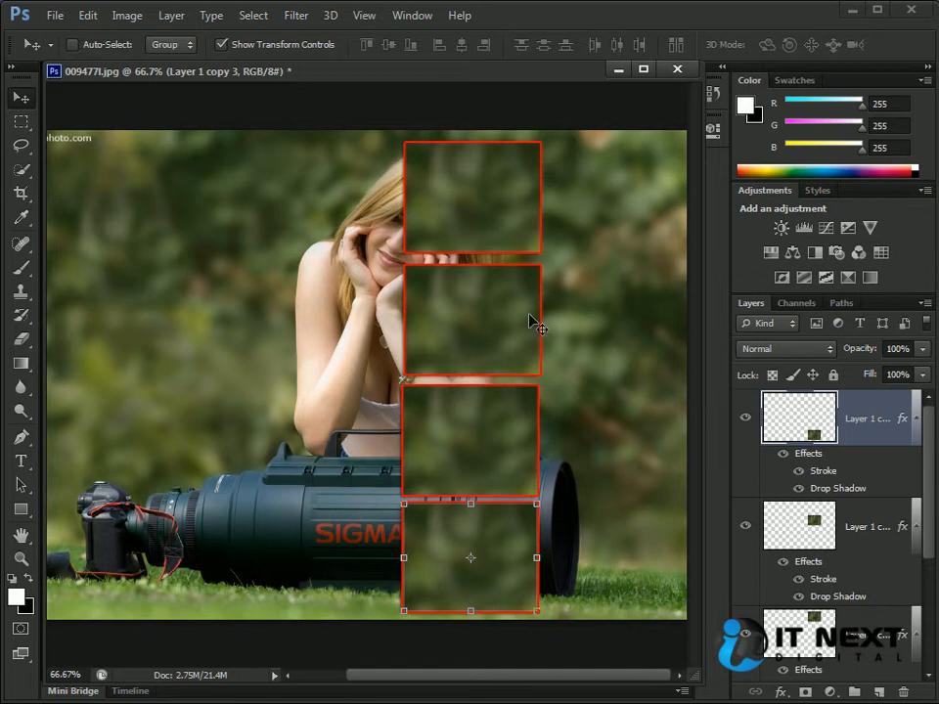
left_click(482, 208, "ctrl")
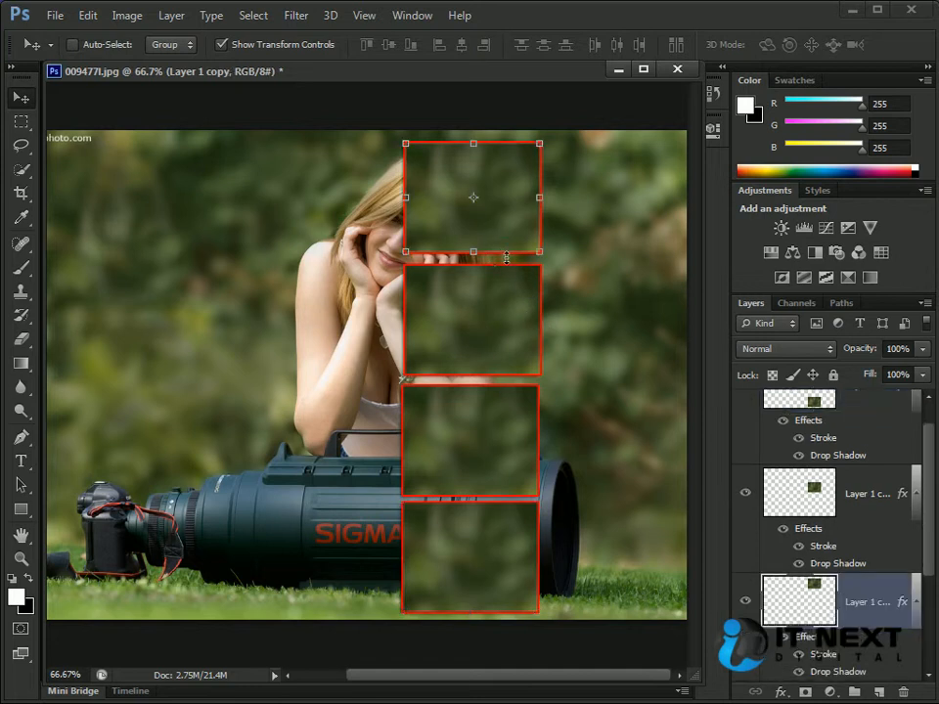
left_click(501, 354, "ctrl+shift")
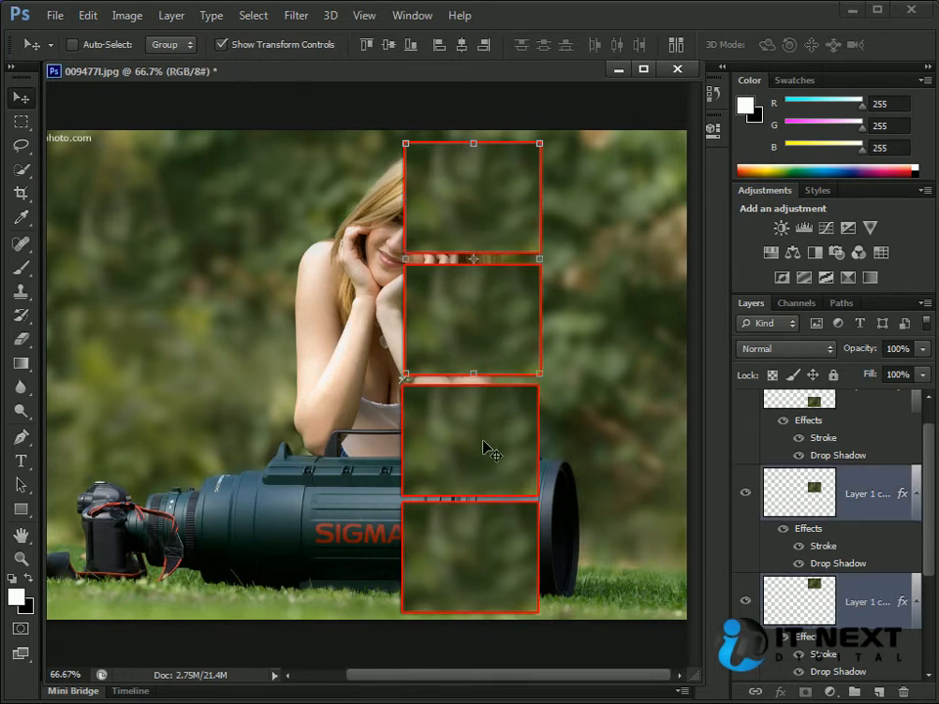
left_click(486, 549, "ctrl+shift")
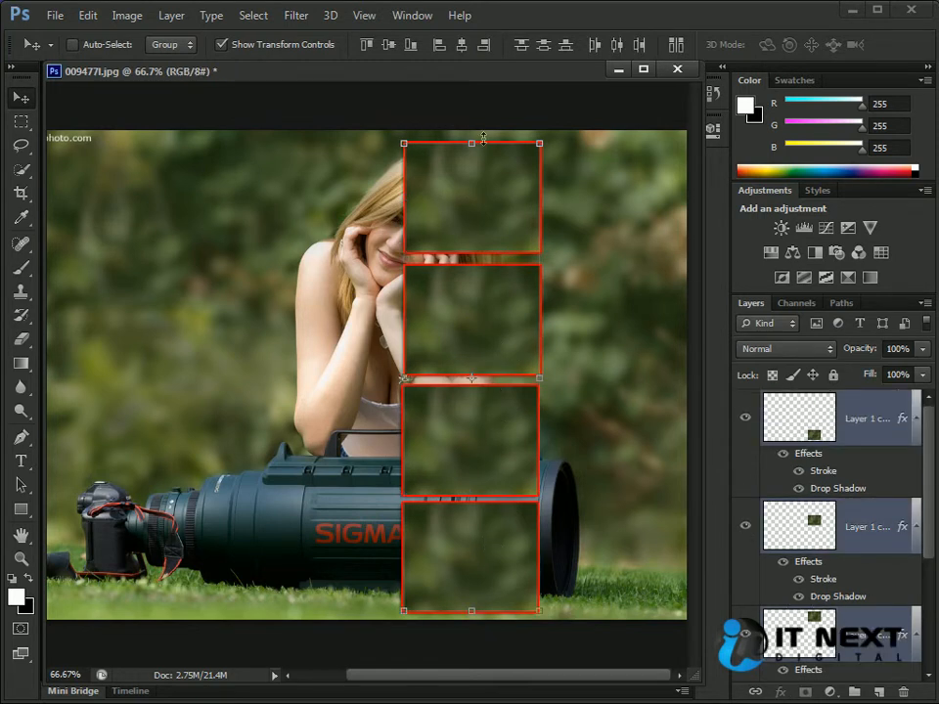
left_click(524, 47)
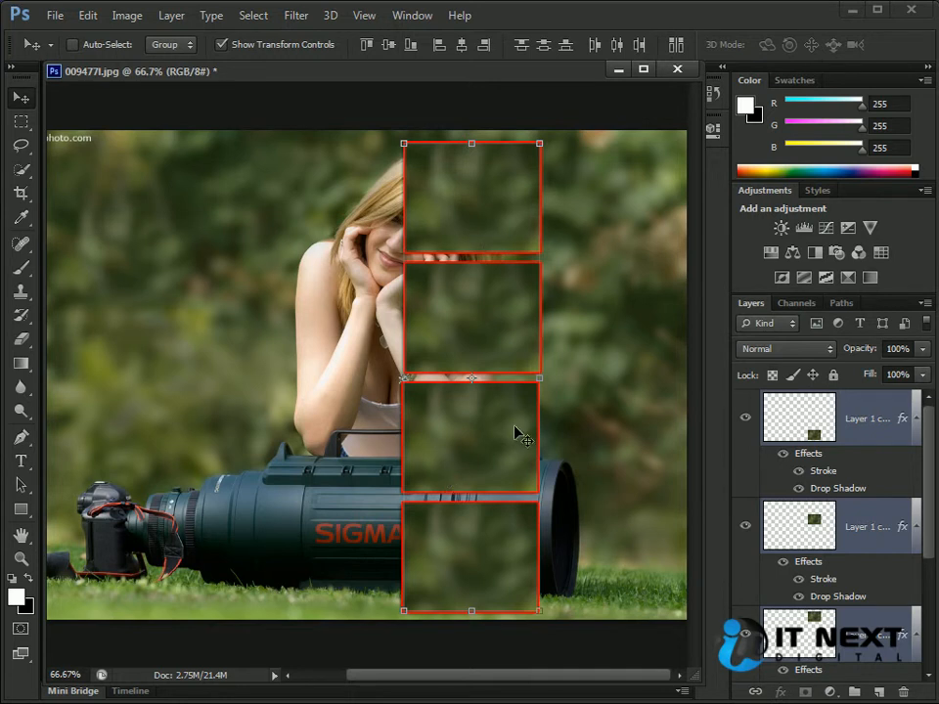
key("ctrl+plus")
left_click_drag(525, 416, 318, 398)
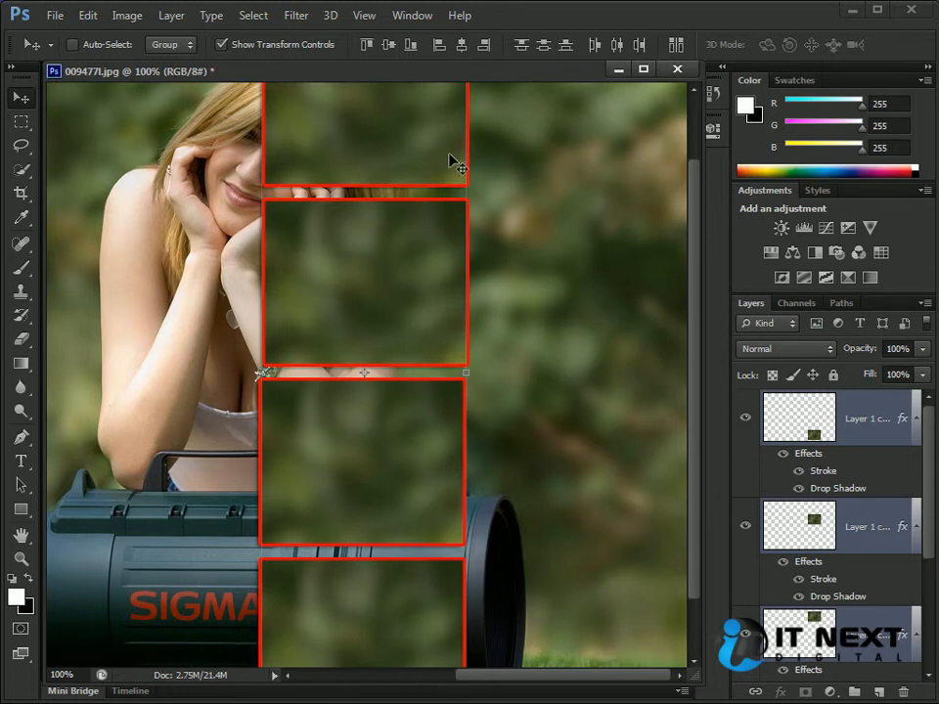
- Undo the top-edge distribution of the patch column
left_click(486, 47)
key("ctrl+alt+z")
key("ctrl+alt+z")
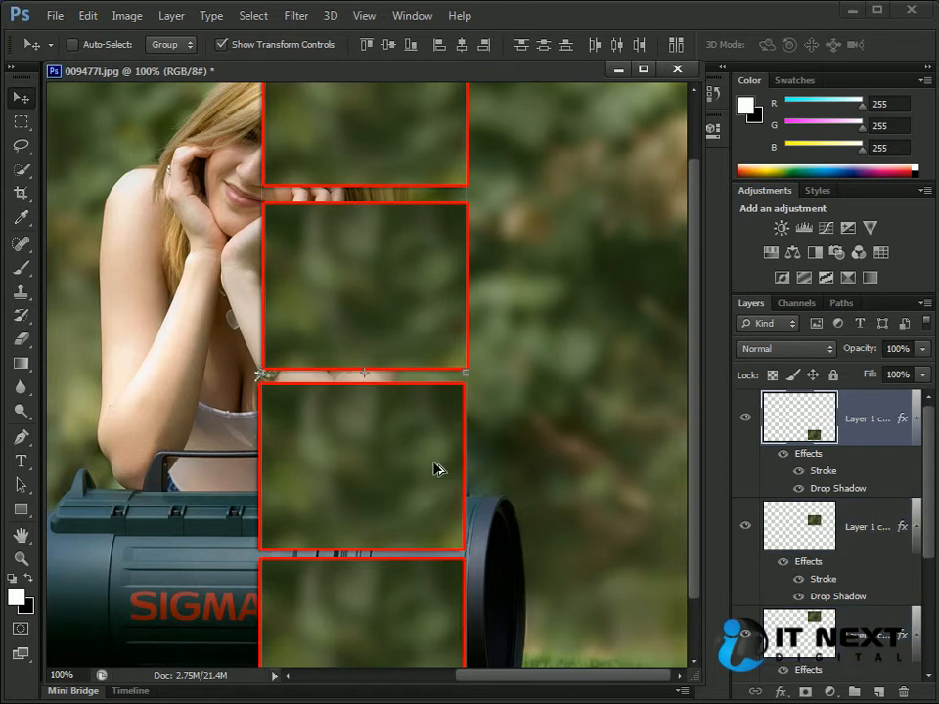
- Show the whole photo at 50%, select all four patch layers, and distribute them by vertical centers
left_click_drag(508, 214, 540, 272)
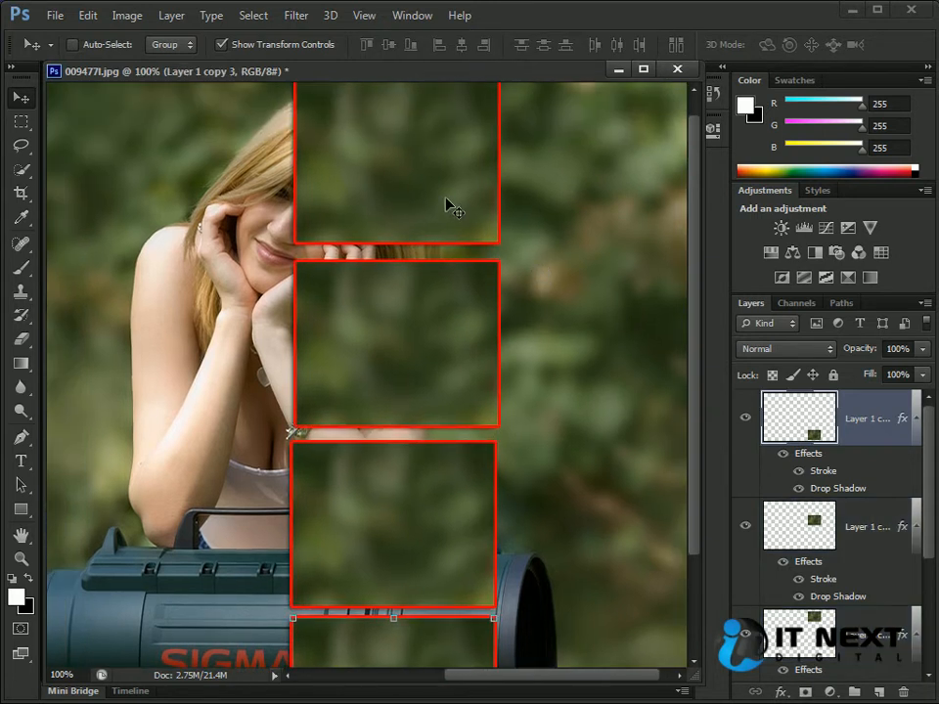
left_click(431, 192, "ctrl+shift")
key("ctrl+minus")
key("ctrl+minus")
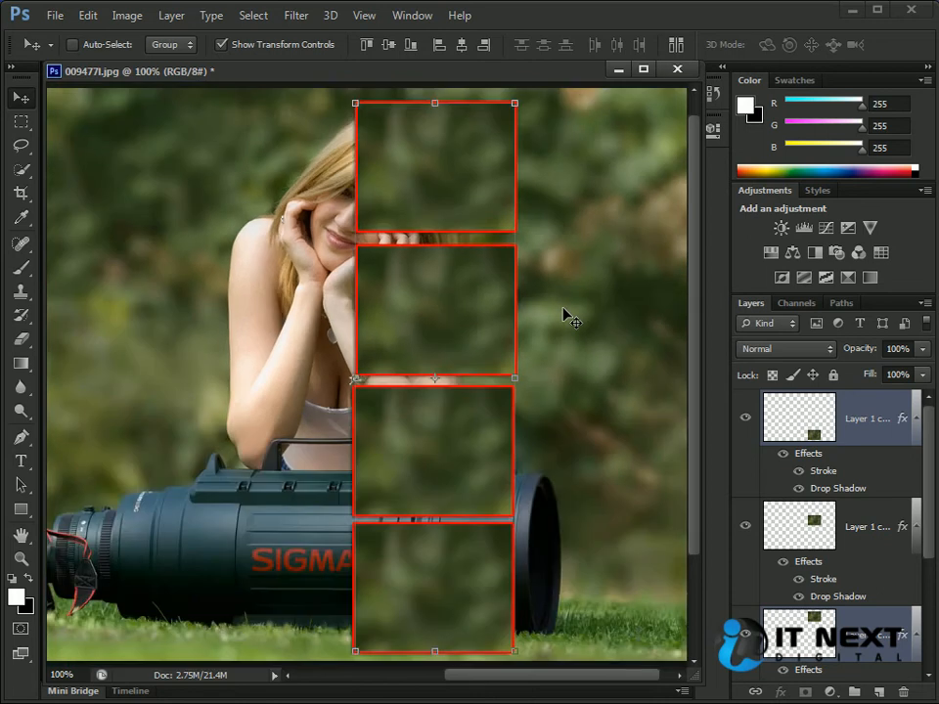
left_click_drag(930, 488, 930, 563)
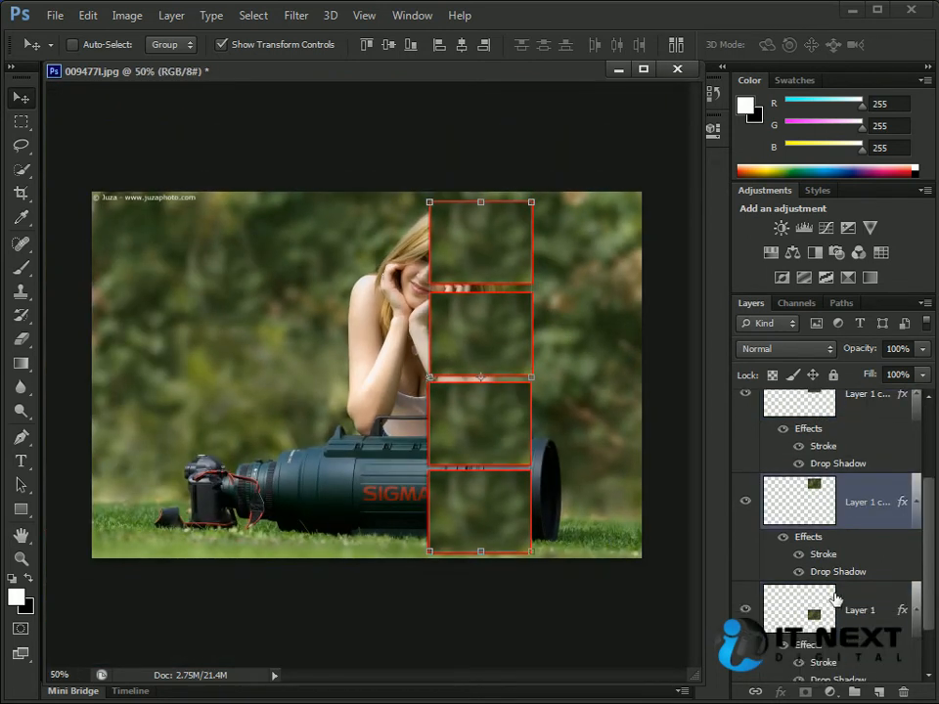
left_click(828, 595, "shift")
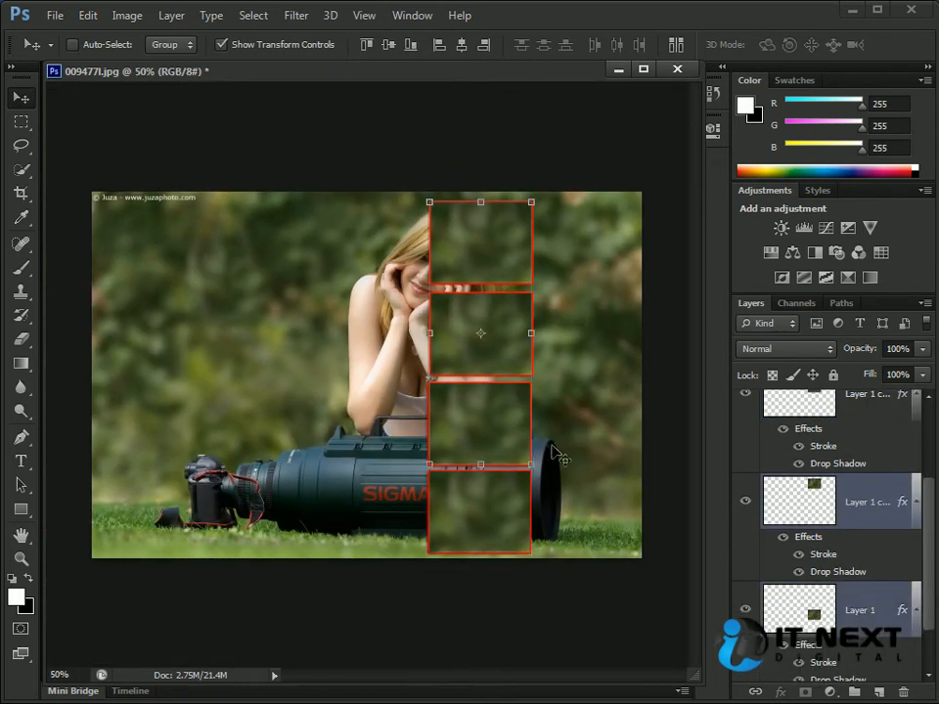
left_click_drag(931, 519, 929, 404)
left_click(856, 421)
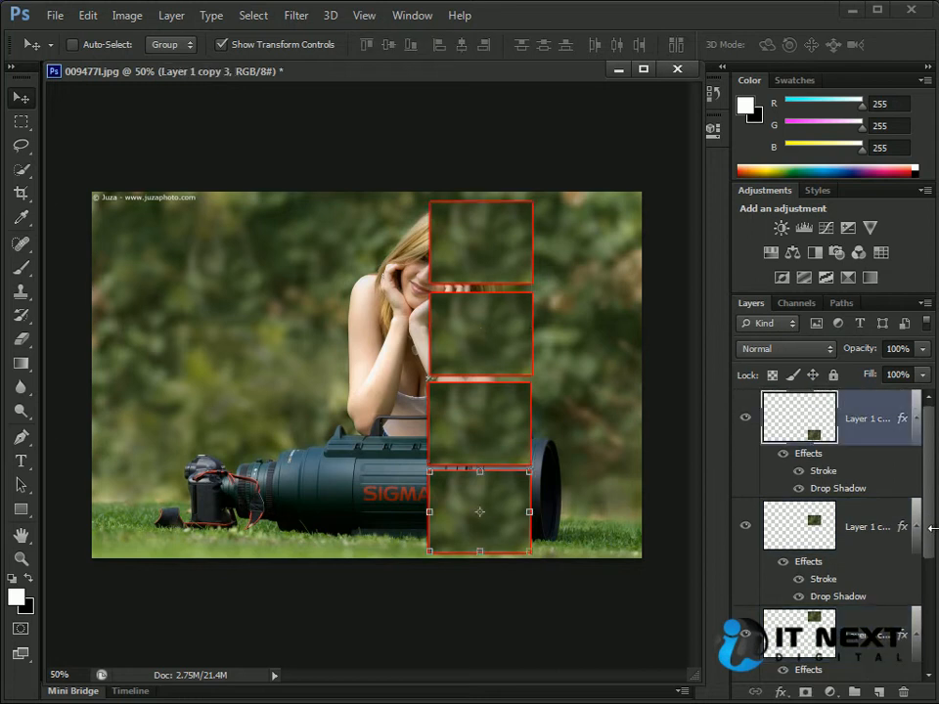
left_click_drag(931, 528, 931, 592)
left_click(896, 618, "shift")
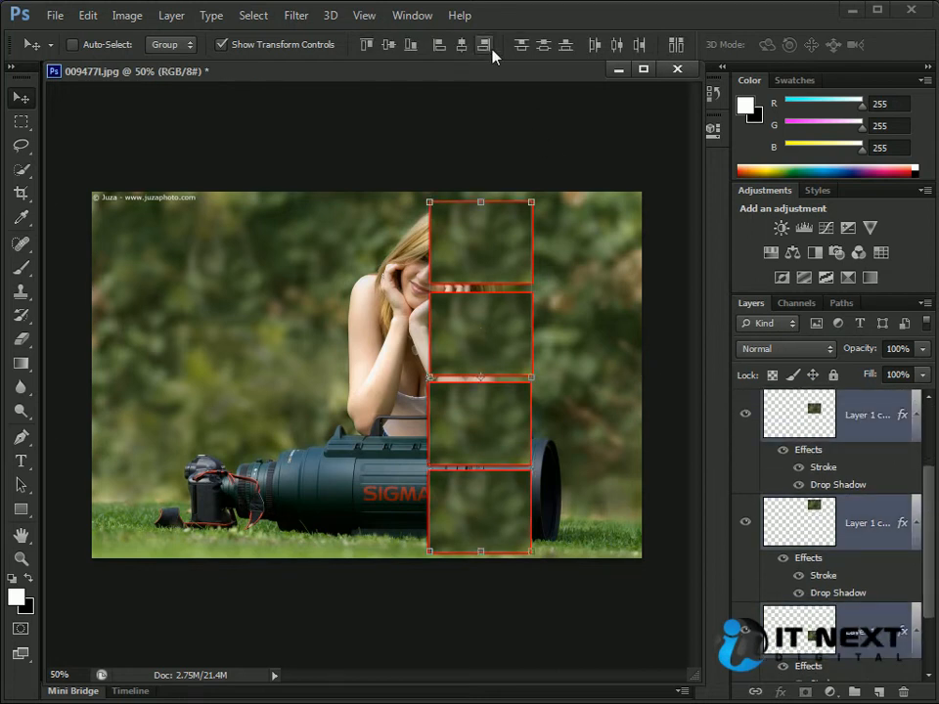
left_click(544, 46)
- Move the four patches from the column into a rough, uneven row across the middle of the photo
left_click_drag(506, 541, 203, 356)
left_click_drag(488, 436, 311, 361)
left_click_drag(479, 336, 398, 349)
left_click_drag(522, 235, 610, 340)
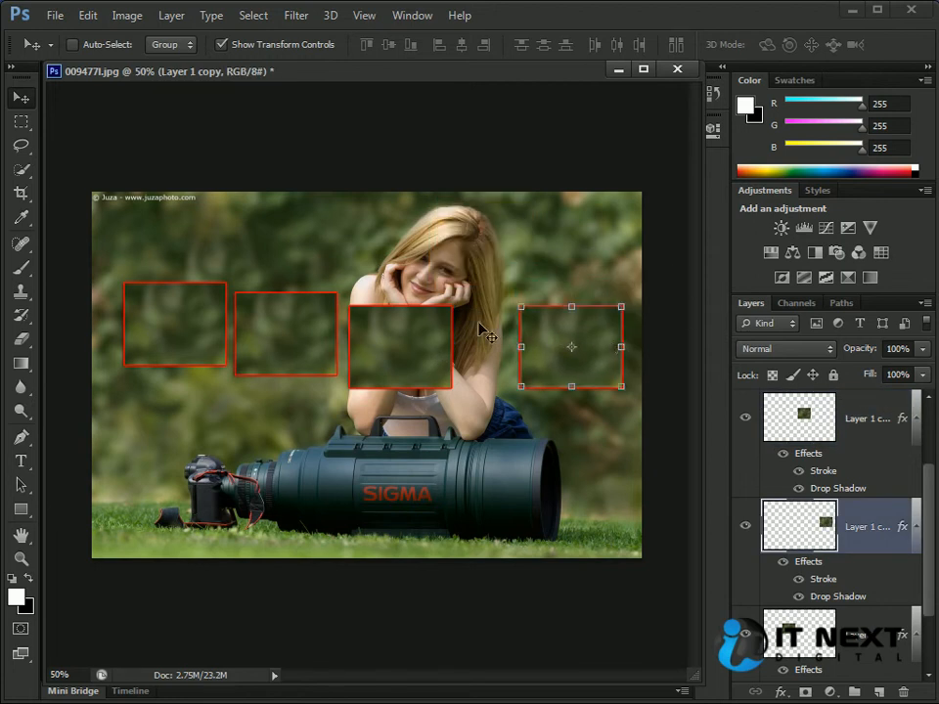
- Select all four patches in the row, align their top edges, and distribute them by horizontal centers
left_click(376, 337, "ctrl+shift")
left_click(247, 336, "ctrl+shift")
left_click(195, 321, "ctrl+shift")
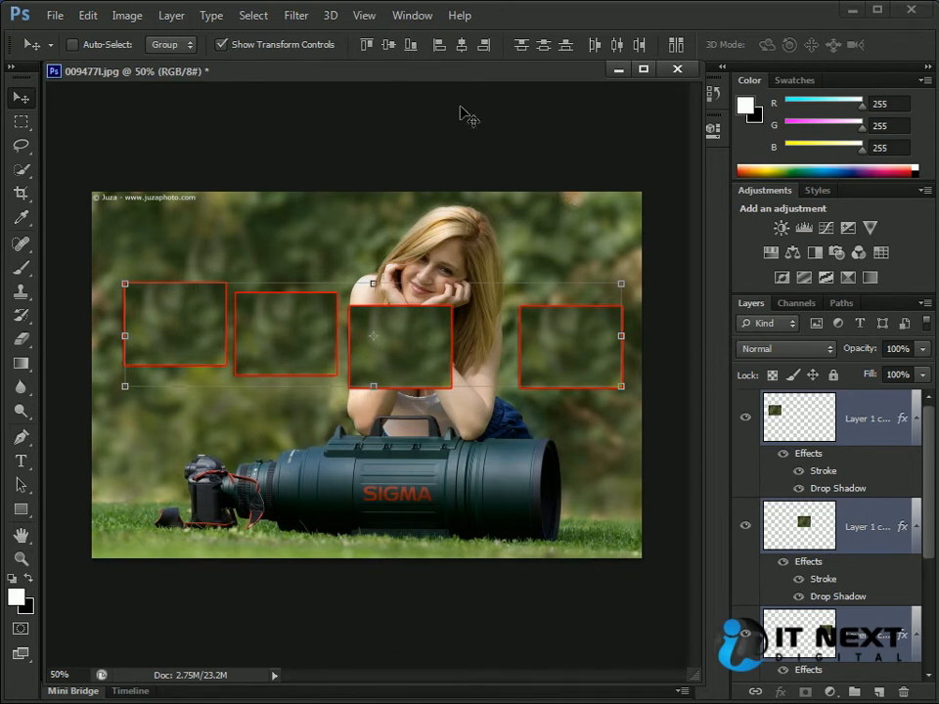
left_click(366, 45)
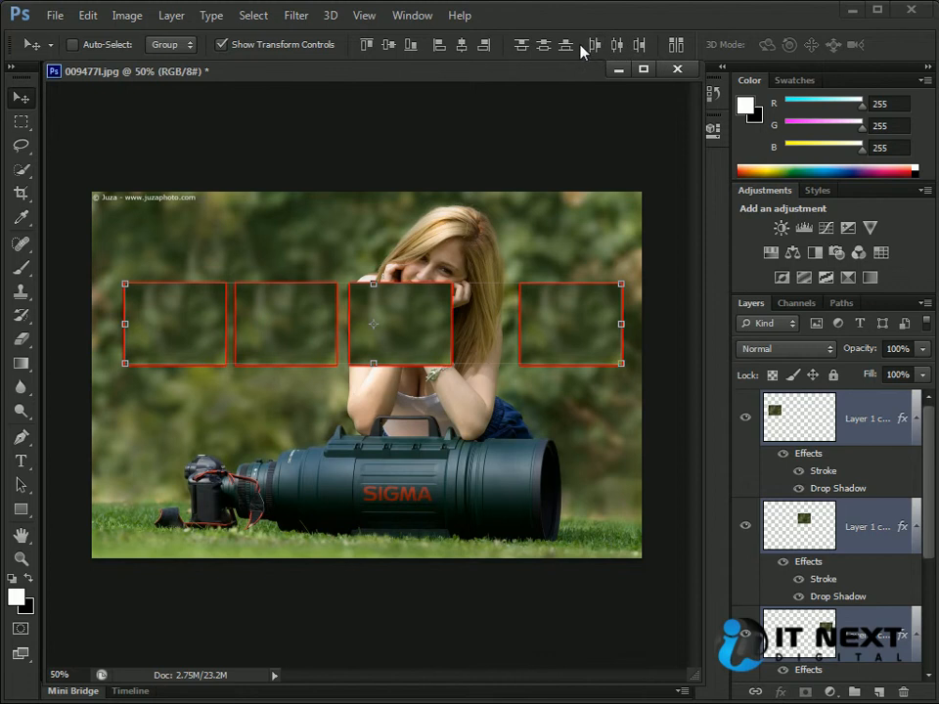
left_click(617, 45)
- Try moving and duplicating the patch row to form rows above and below, and undo it
left_click_drag(576, 320, 566, 264)
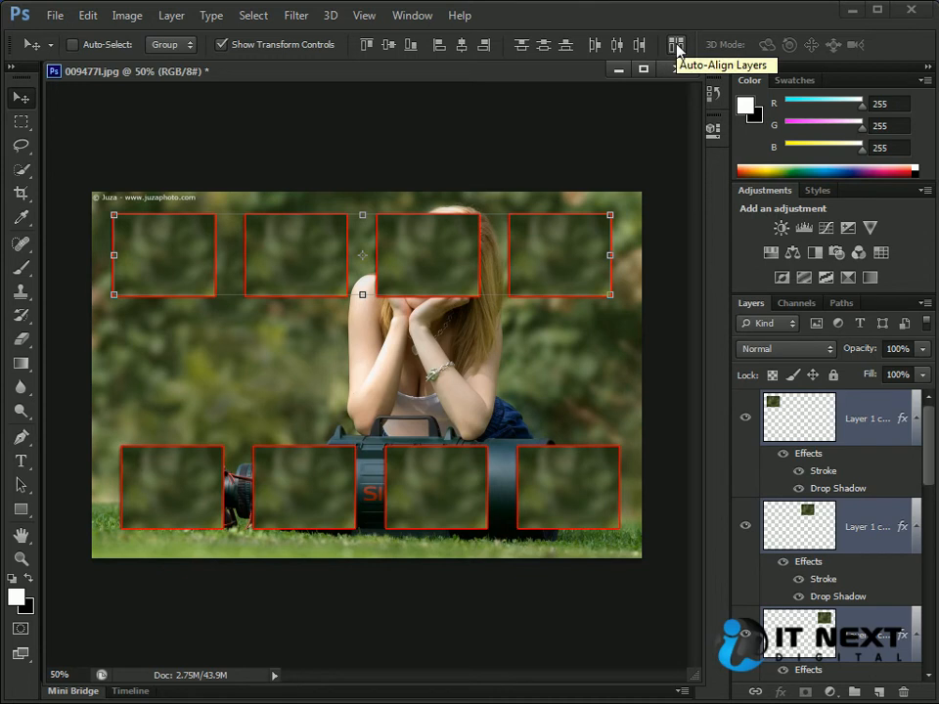
key("ctrl+alt+z")
key("ctrl+alt+z")
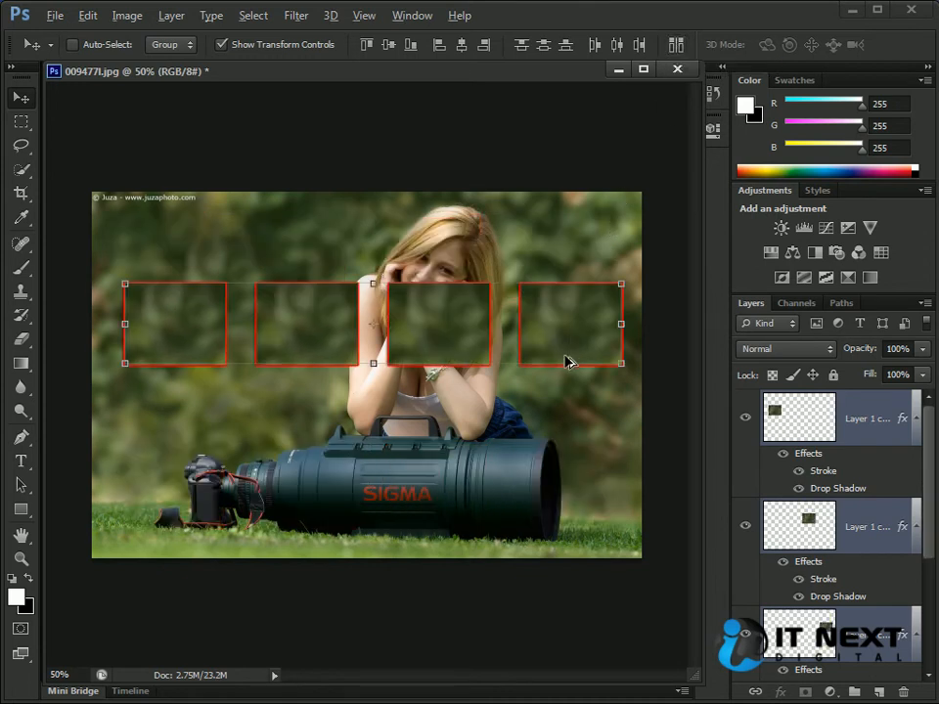
- Scatter three patches: the rightmost onto the lens front, the third over the woman's face, and Layer 1 over the camera
left_click(550, 450, "ctrl")
left_click(596, 366, "ctrl")
left_click_drag(599, 336, 580, 450)
left_click(478, 361, "ctrl")
left_click_drag(478, 360, 503, 318)
left_click(353, 361, "ctrl")
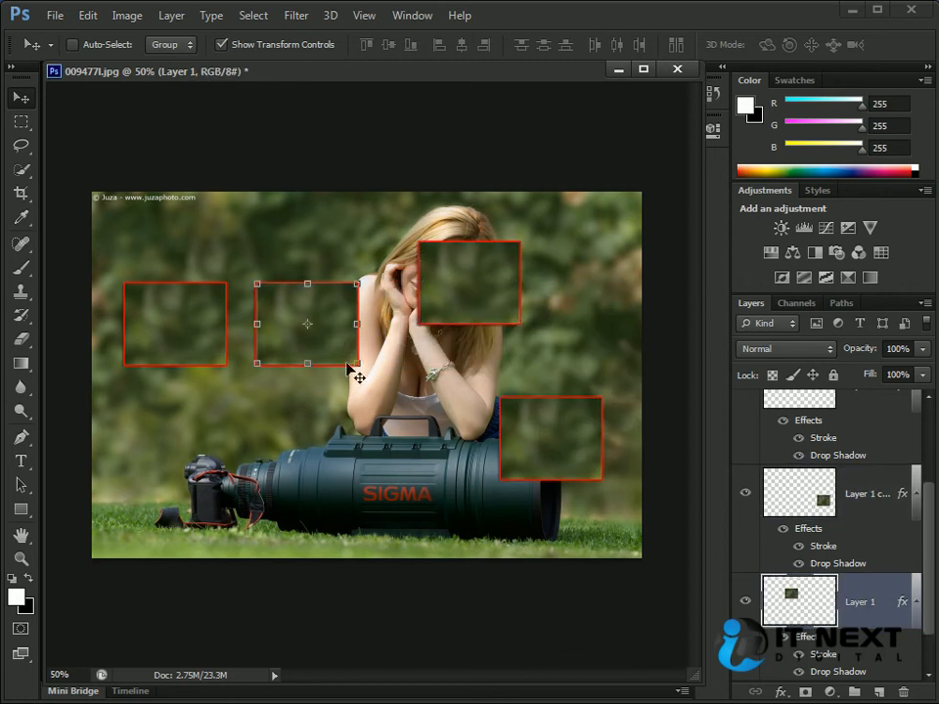
left_click_drag(320, 321, 237, 459)
- Select all four scattered patches, review the projection and lens correction options of Auto-Align Layers, and cancel
left_click(170, 308, "ctrl+shift")
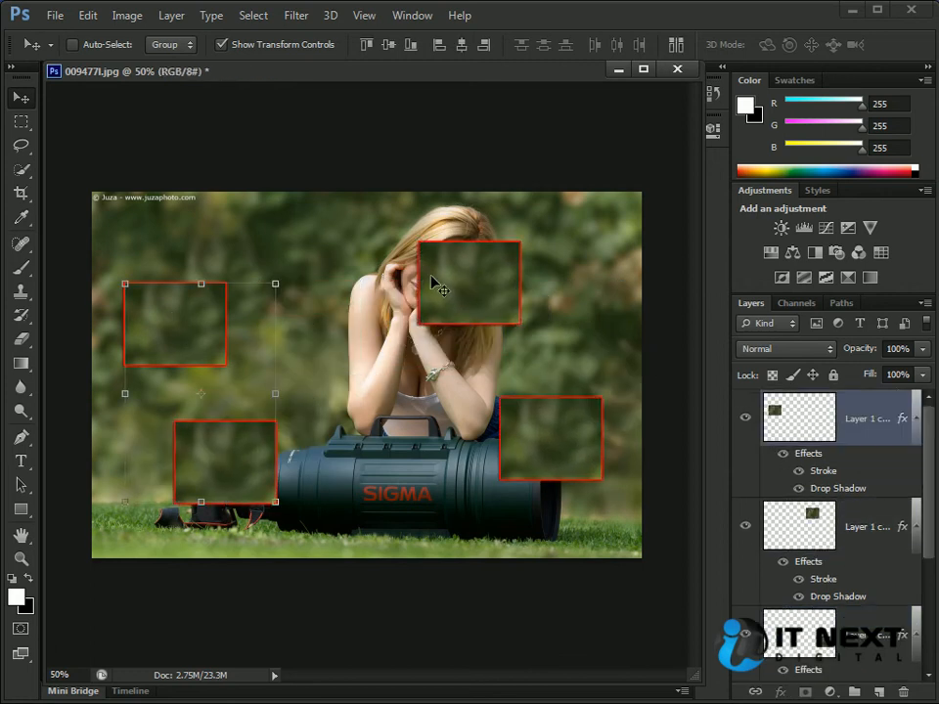
left_click(468, 263, "ctrl+shift")
left_click(525, 442, "ctrl+shift")
left_click(675, 45)
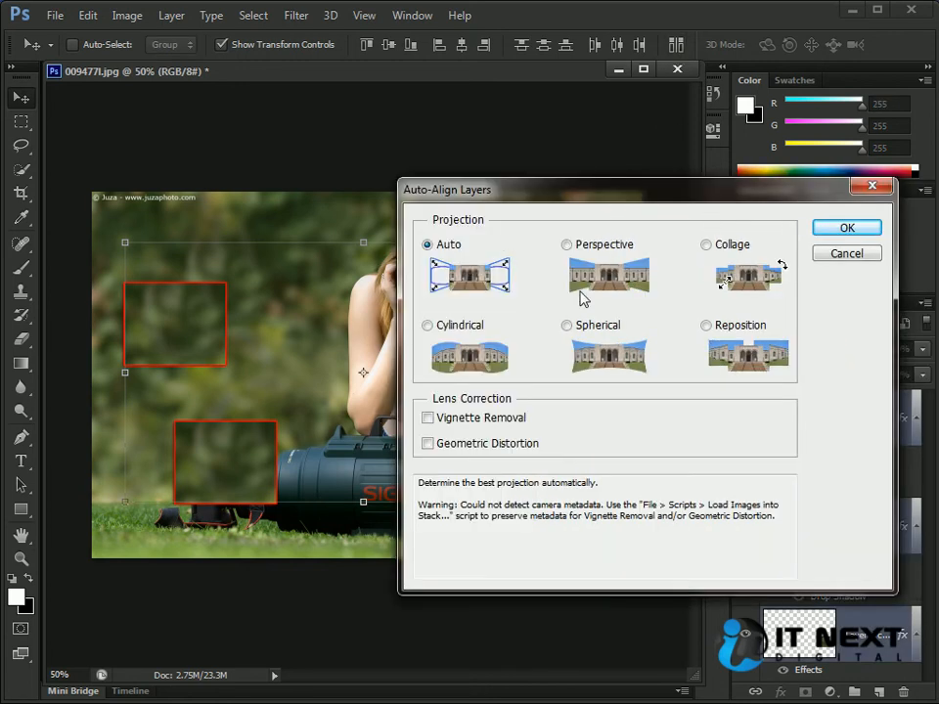
left_click_drag(559, 192, 446, 194)
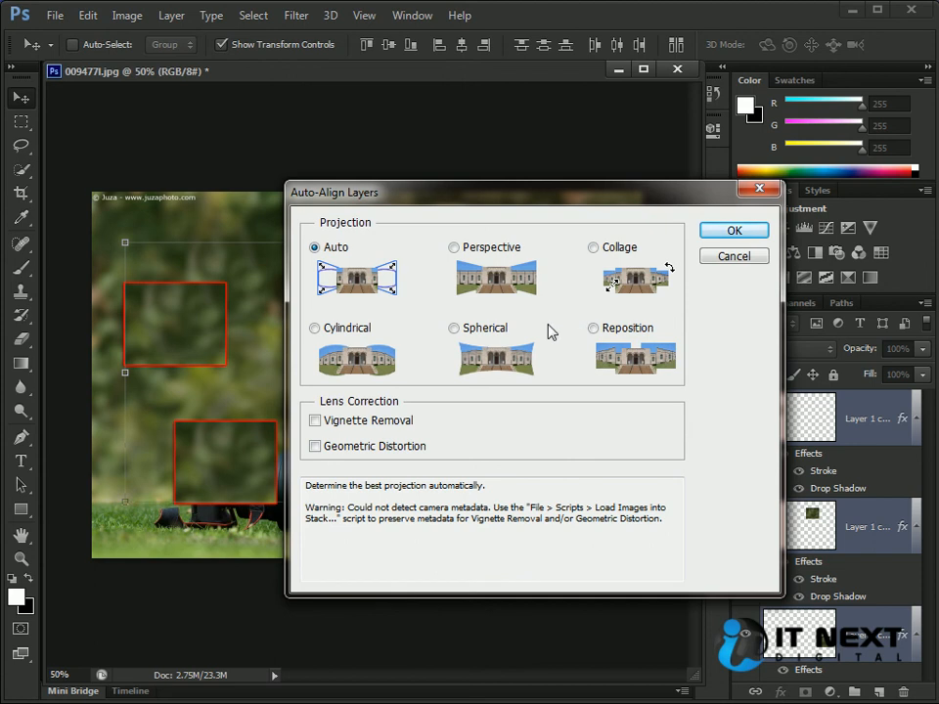
left_click_drag(588, 195, 520, 195)
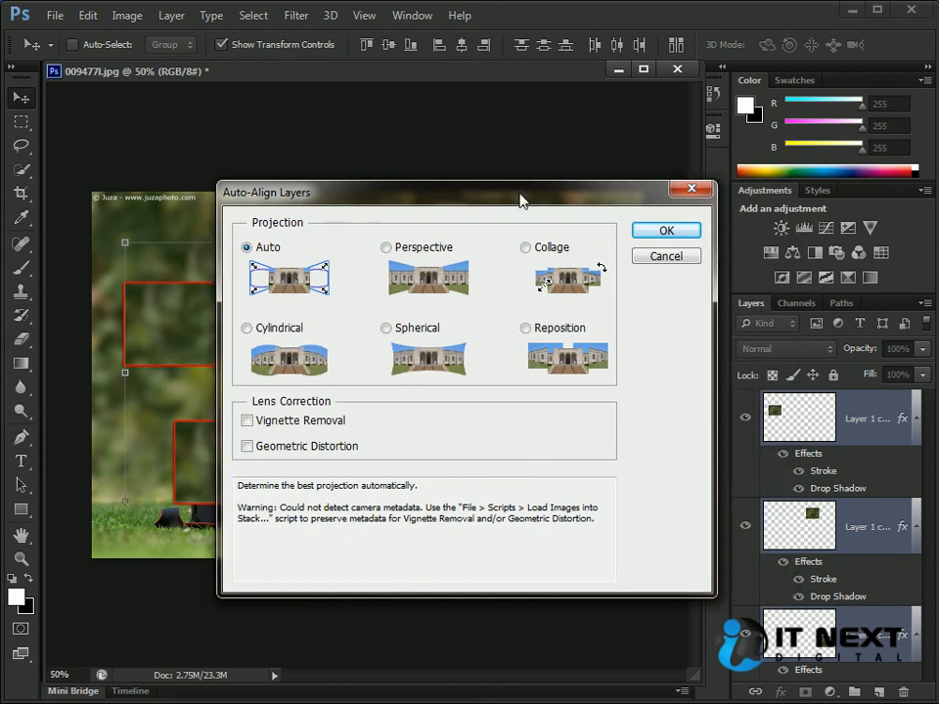
left_click(666, 256)
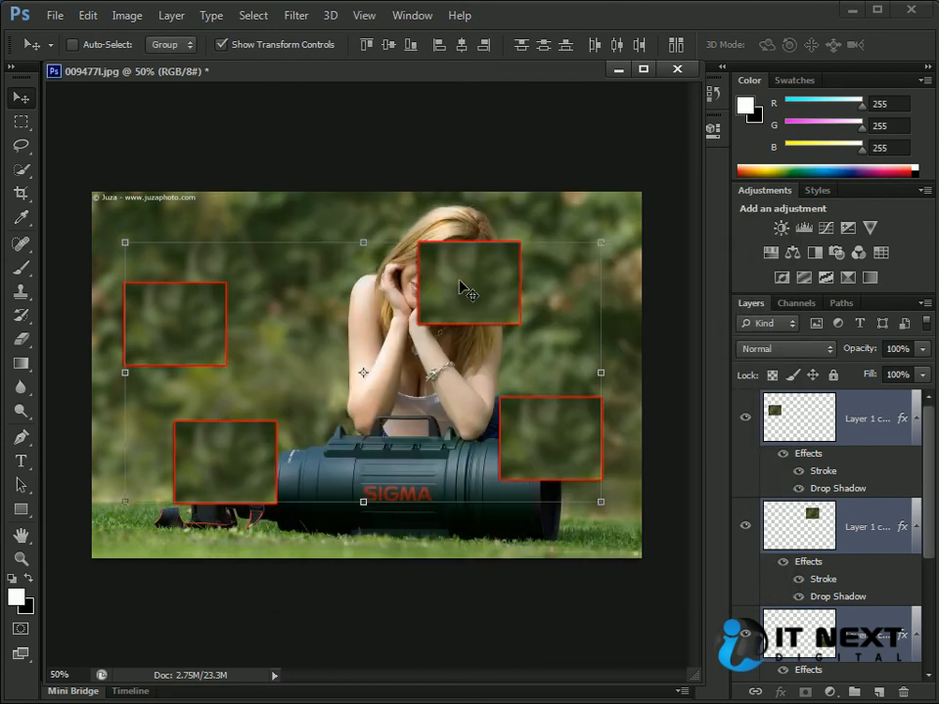